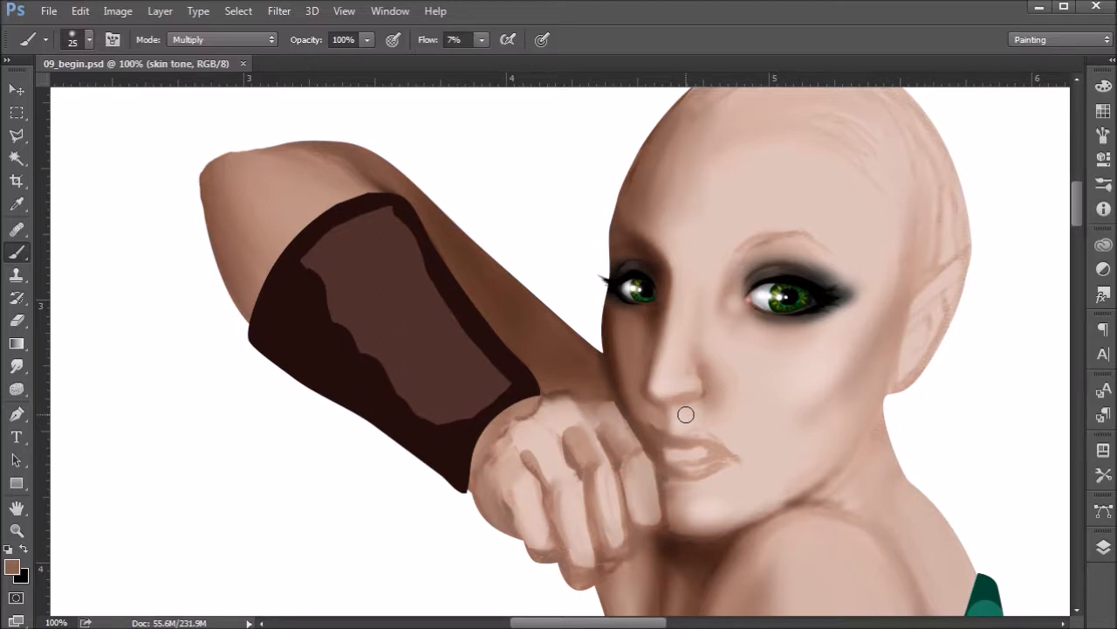
Load the line tool brush preset and sample dark brown #47261b from the shadow under the chin as the foreground color
{"action": "left_click", "coordinate": [45, 41]}
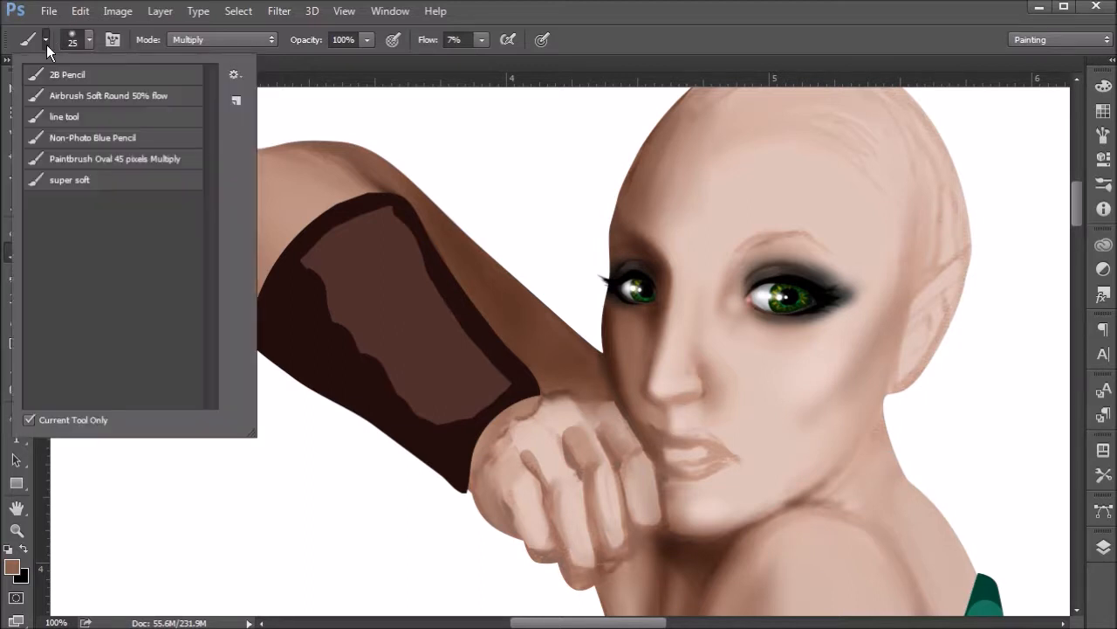
{"action": "left_click", "coordinate": [65, 117]}
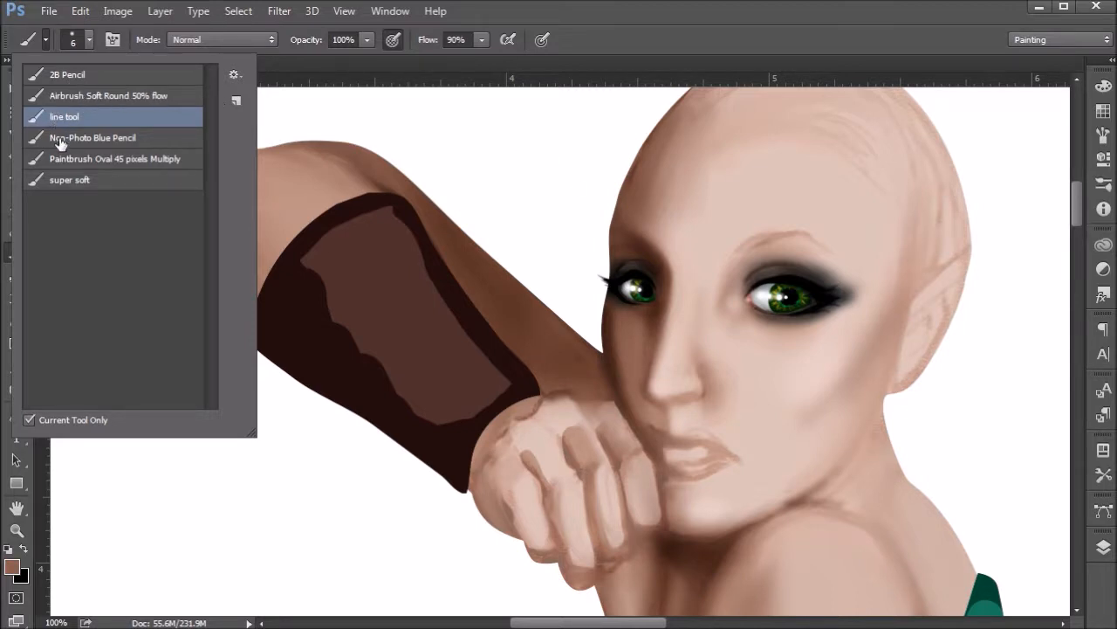
{"action": "left_click", "coordinate": [12, 567]}
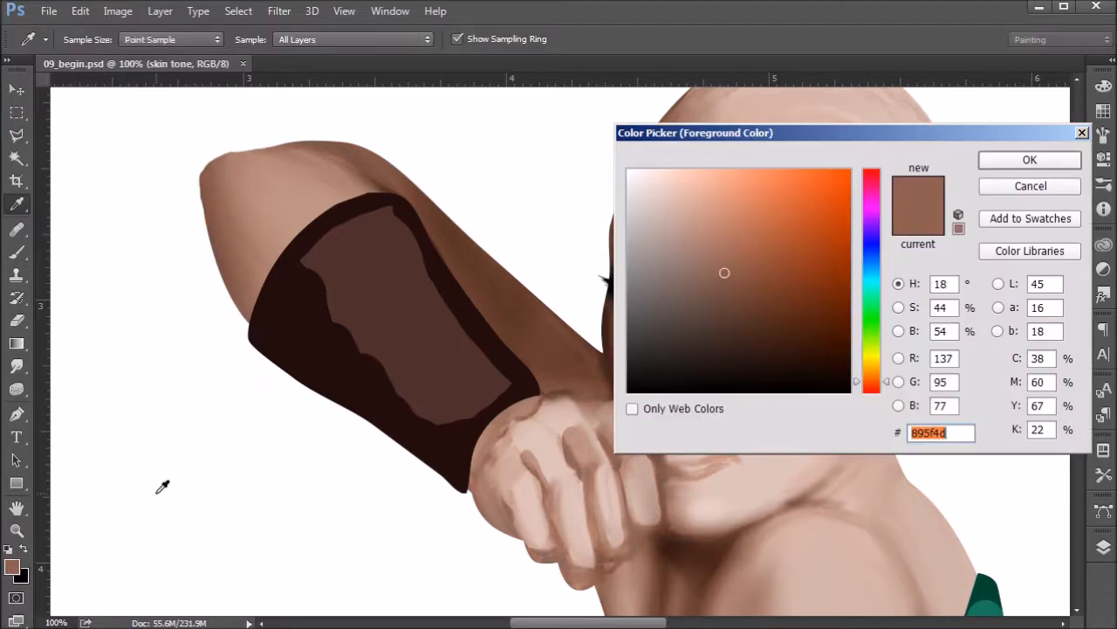
{"action": "left_click_drag", "start_coordinate": [924, 141], "coordinate": [456, 142]}
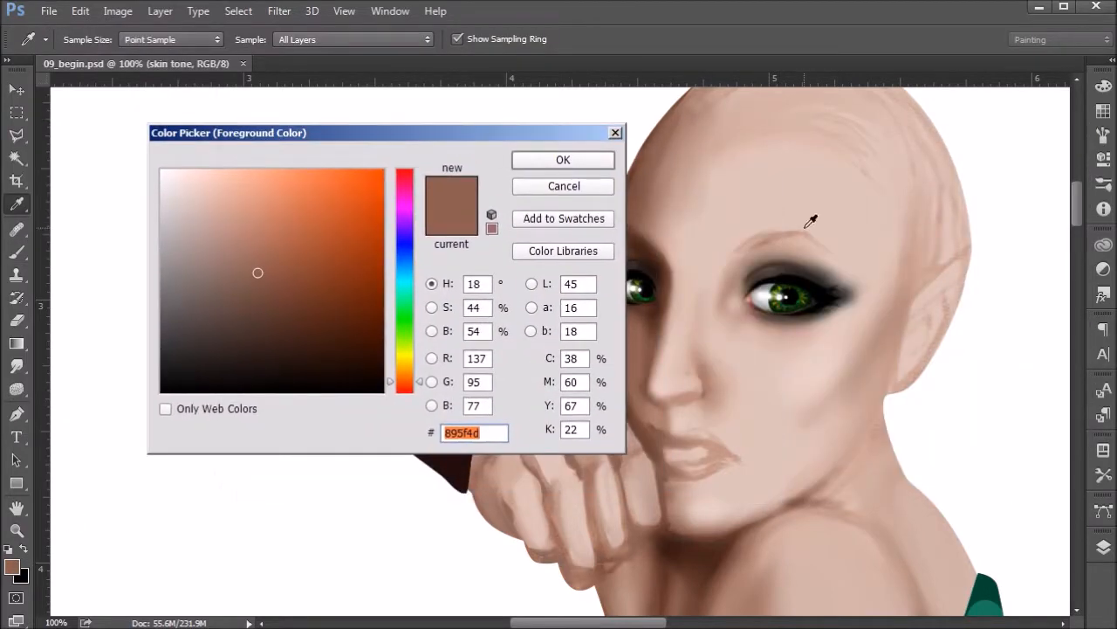
{"action": "left_click", "coordinate": [711, 552]}
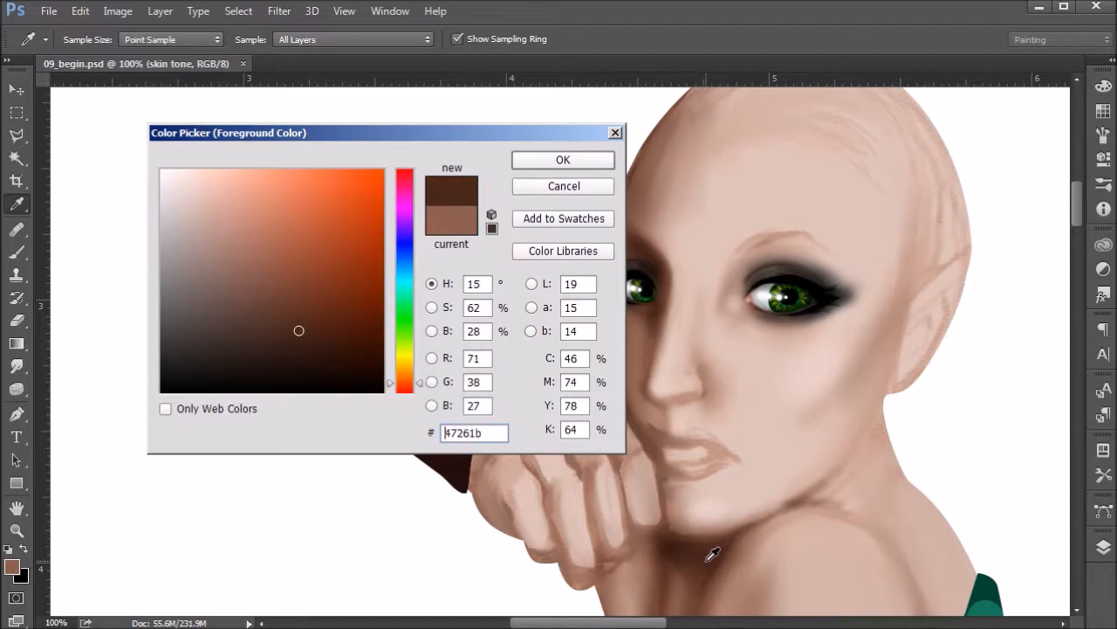
{"action": "left_click", "coordinate": [563, 161]}
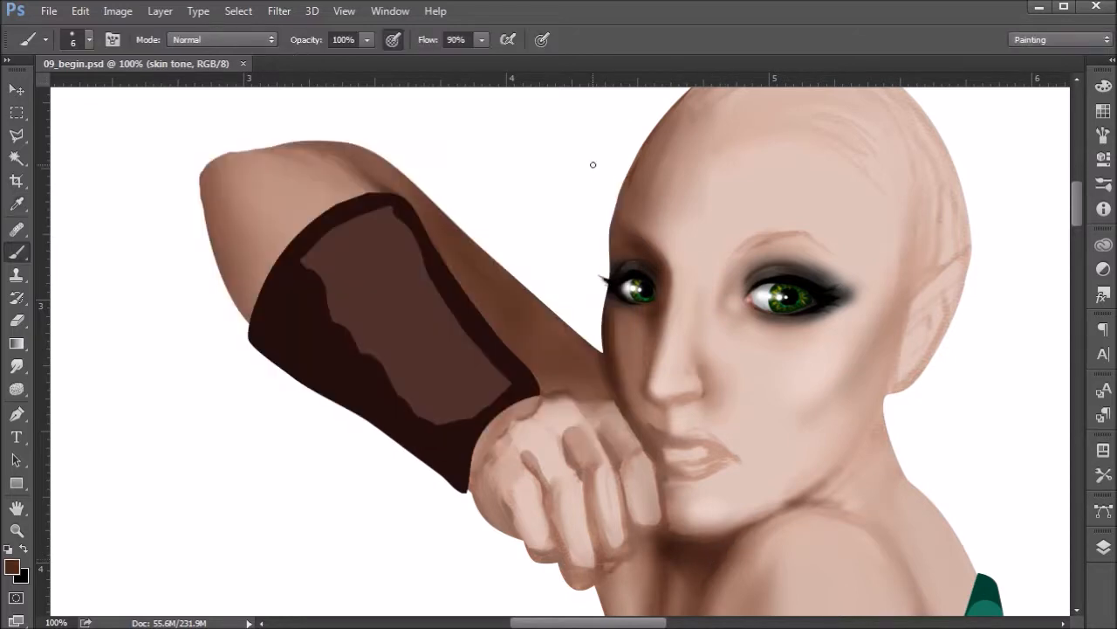
Set the brush to Multiply blending with a 61% flow
{"action": "left_click", "coordinate": [201, 40]}
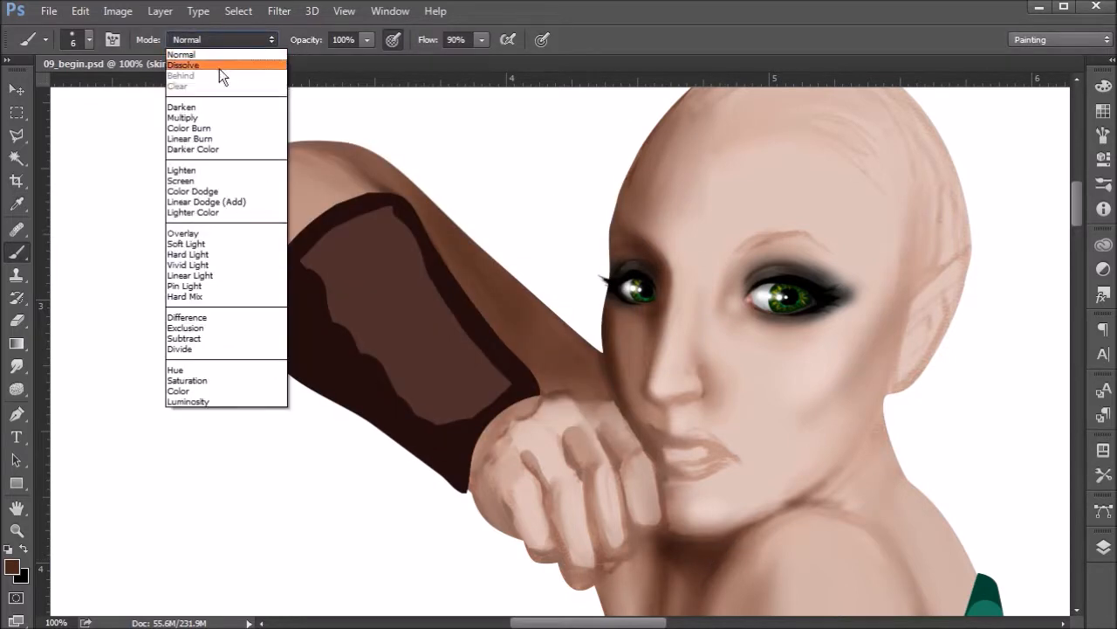
{"action": "left_click", "coordinate": [217, 115]}
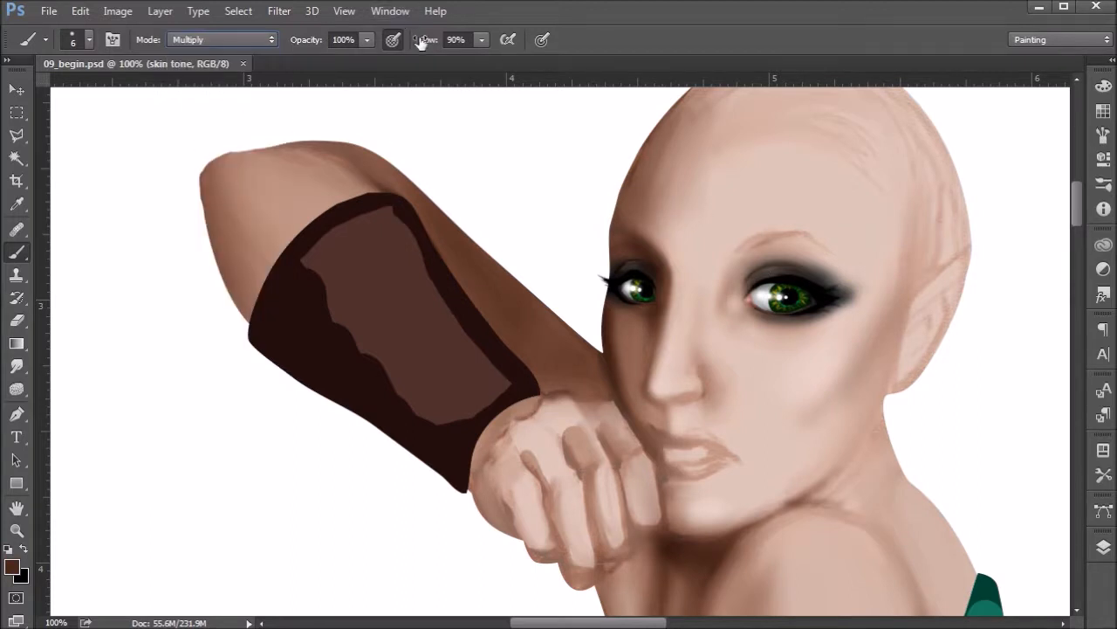
{"action": "left_click_drag", "start_coordinate": [427, 45], "coordinate": [402, 39]}
{"action": "key", "text": "Return"}
Paint a thin dark contour down the shadowed side of the nose and around beneath its tip
{"action": "key", "text": "ctrl+plus"}
{"action": "left_click_drag", "start_coordinate": [853, 394], "coordinate": [709, 349]}
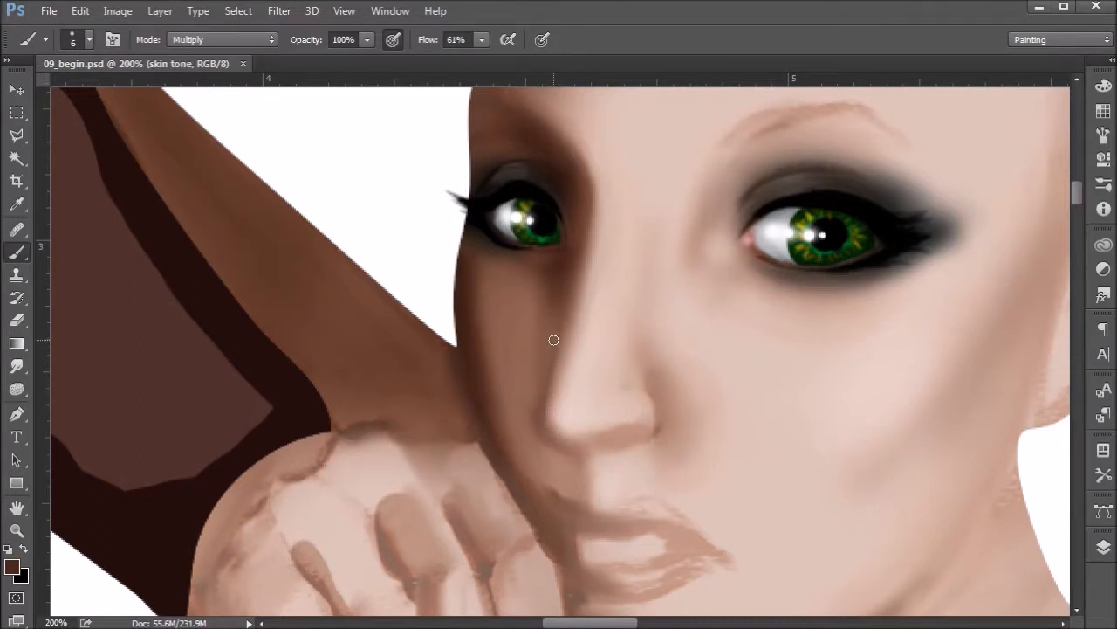
{"action": "left_click_drag", "start_coordinate": [550, 364], "coordinate": [554, 340]}
{"action": "left_click_drag", "start_coordinate": [557, 335], "coordinate": [550, 365]}
{"action": "left_click_drag", "start_coordinate": [543, 385], "coordinate": [539, 425]}
{"action": "left_click_drag", "start_coordinate": [549, 364], "coordinate": [539, 433]}
{"action": "left_click_drag", "start_coordinate": [538, 424], "coordinate": [555, 445]}
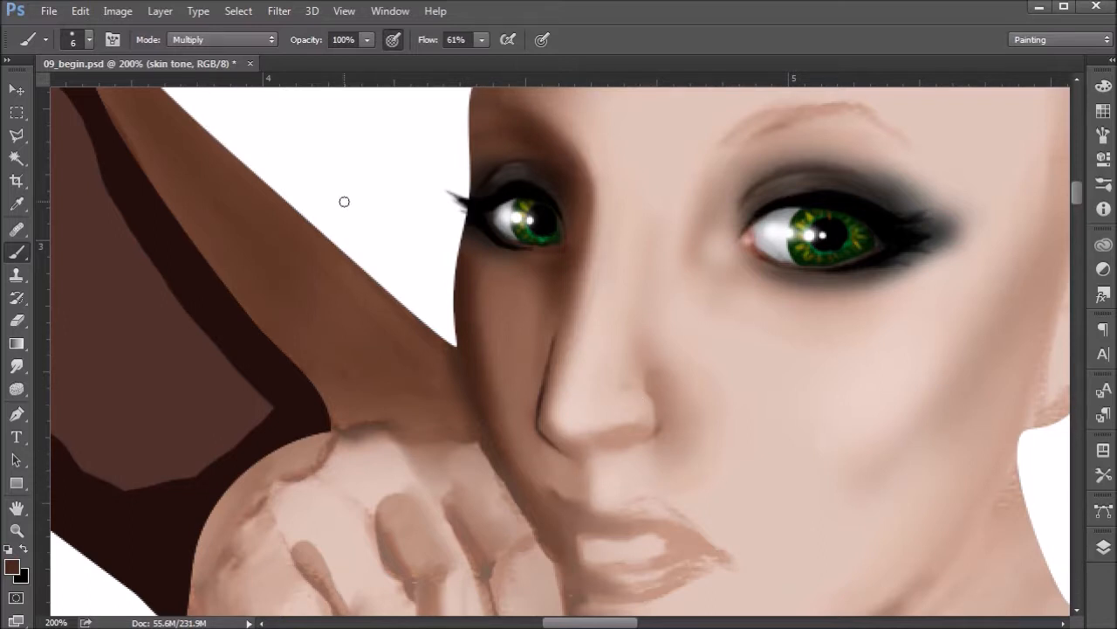
Reduce the brush flow to 44% and paint the nostril opening and the outer edge of the nostril wing
{"action": "left_click_drag", "start_coordinate": [434, 41], "coordinate": [426, 42]}
{"action": "left_click_drag", "start_coordinate": [654, 420], "coordinate": [652, 407]}
{"action": "left_click_drag", "start_coordinate": [605, 441], "coordinate": [609, 439]}
{"action": "left_click_drag", "start_coordinate": [607, 450], "coordinate": [630, 443]}
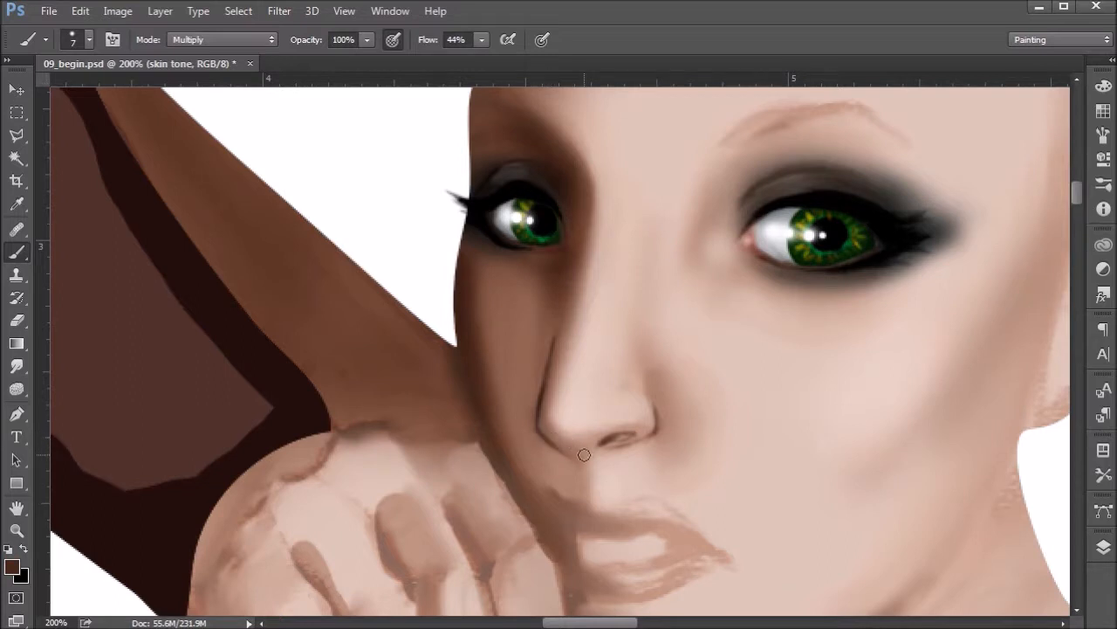
Shade the crease above the nostril wing at 22% flow and soften it with the Smudge tool
{"action": "left_click_drag", "start_coordinate": [430, 41], "coordinate": [410, 41]}
{"action": "left_click_drag", "start_coordinate": [620, 386], "coordinate": [633, 392]}
{"action": "left_click", "coordinate": [15, 367]}
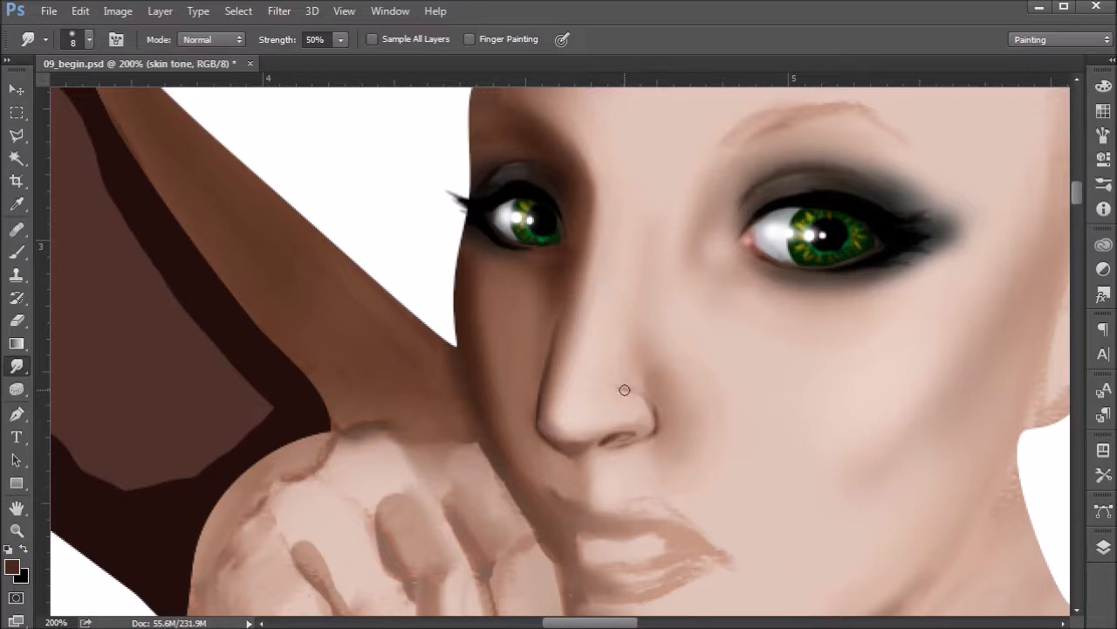
{"action": "mouse_move", "coordinate": [653, 422]}
{"action": "left_mouse_down"}
{"action": "mouse_move", "coordinate": [621, 387]}
{"action": "mouse_move", "coordinate": [638, 398]}
{"action": "mouse_move", "coordinate": [628, 373]}
{"action": "left_mouse_up"}
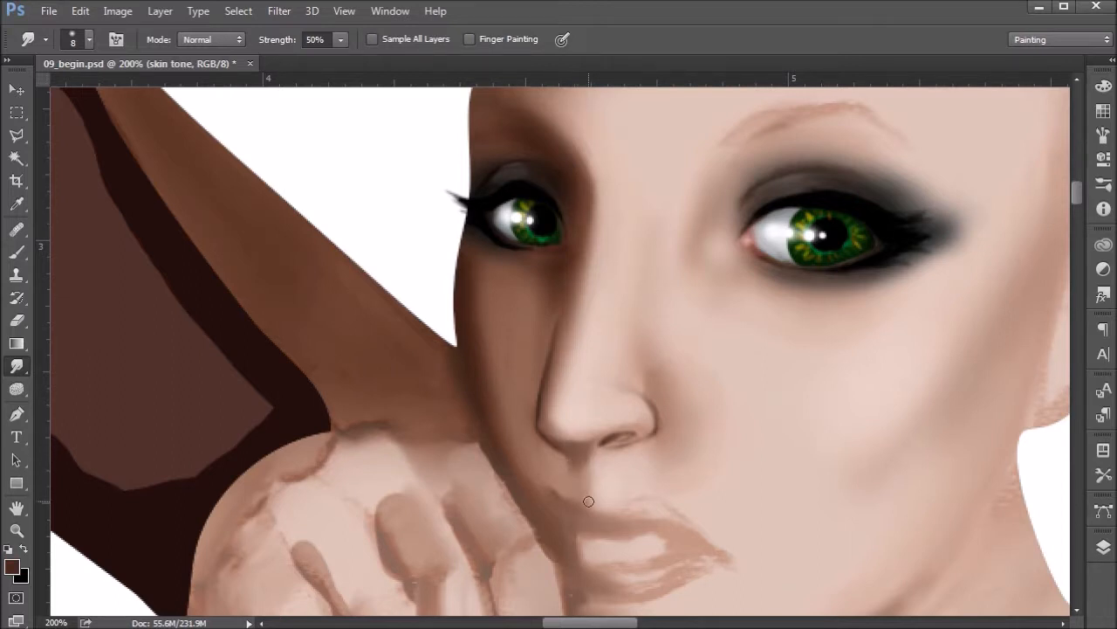
Sample light skin tone #dcc4b8 from the cheek as the brush color and set the brush blending to Screen
{"action": "left_click", "coordinate": [17, 252]}
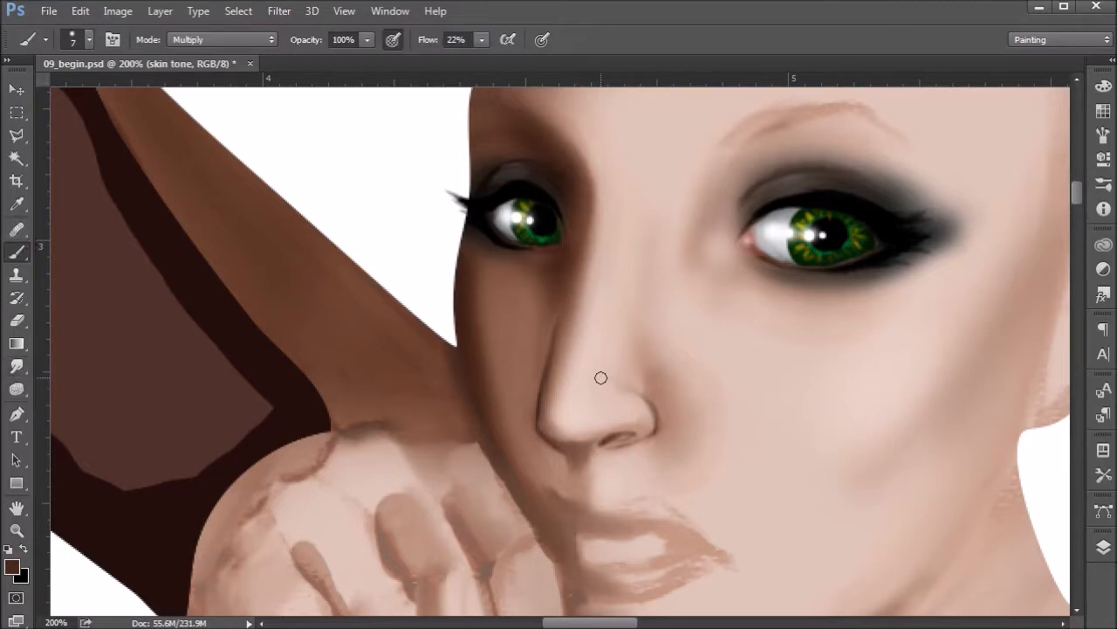
{"action": "left_click", "coordinate": [13, 569]}
{"action": "left_click", "coordinate": [803, 443]}
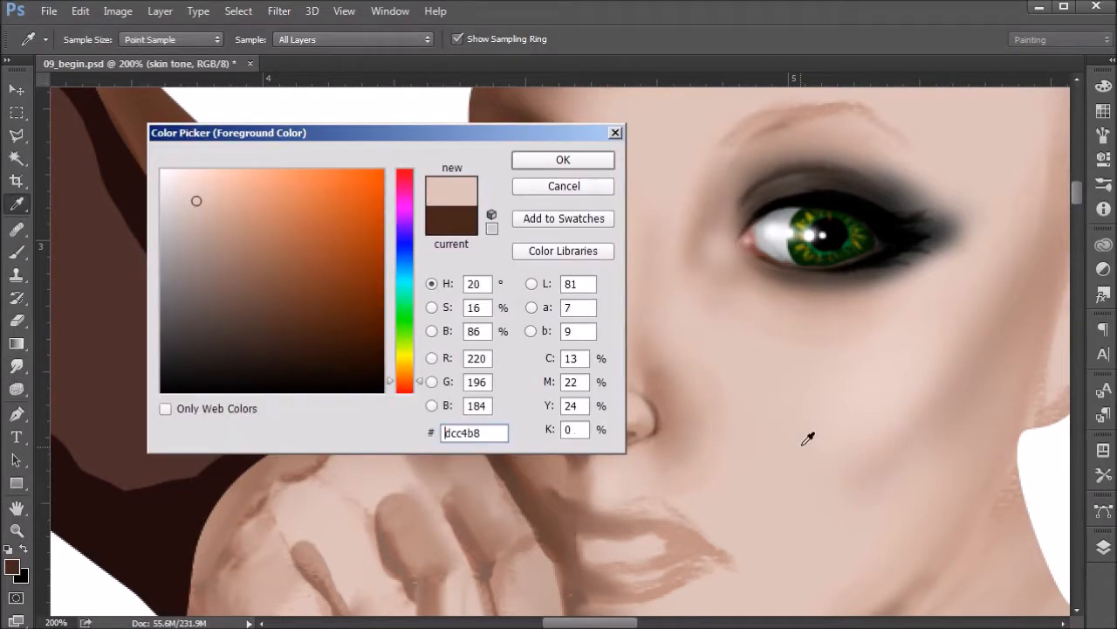
{"action": "left_click", "coordinate": [572, 157]}
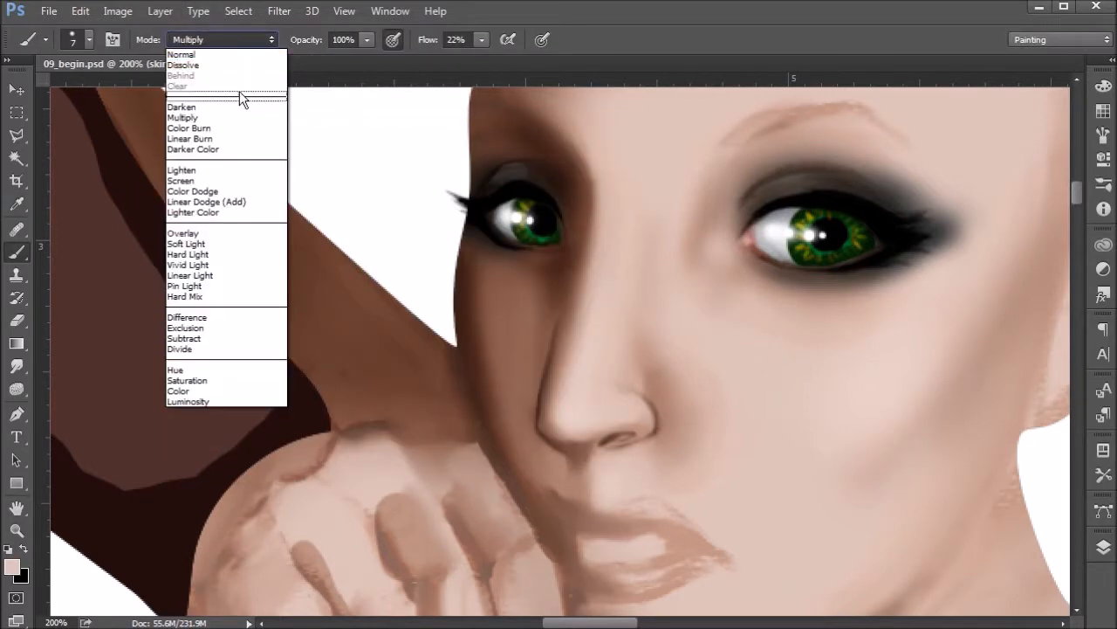
{"action": "left_click", "coordinate": [238, 180]}
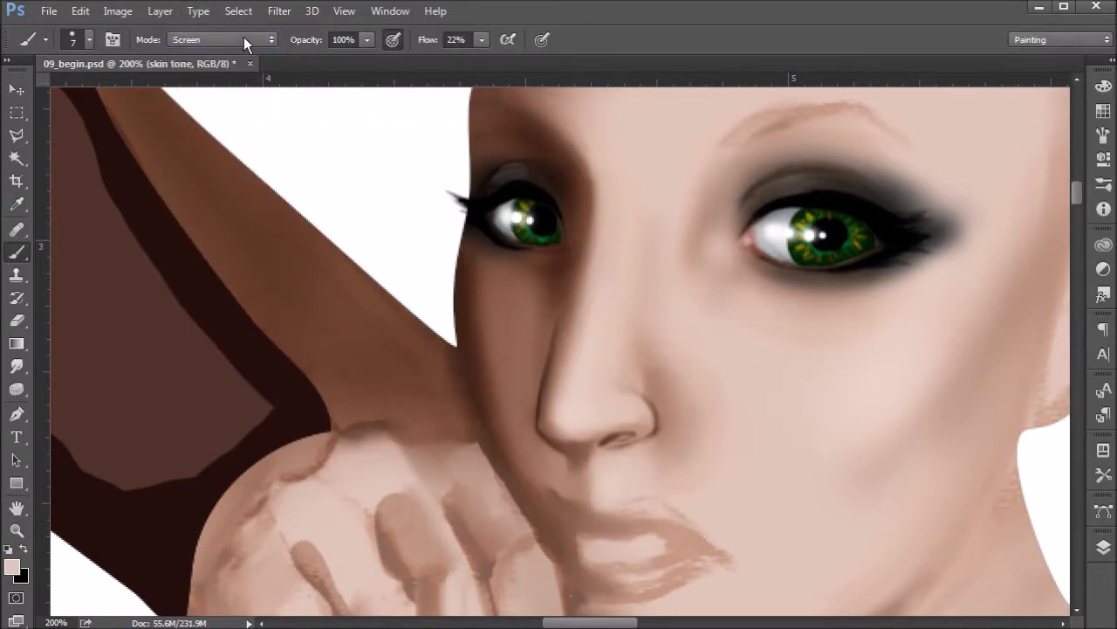
Raise the brush flow to 90% and paint Screen highlights on the nose tip and the nostril wing
{"action": "left_click", "coordinate": [243, 40]}
{"action": "left_click", "coordinate": [229, 167]}
{"action": "left_click_drag", "start_coordinate": [428, 40], "coordinate": [488, 58]}
{"action": "key", "text": "h"}
{"action": "left_click", "coordinate": [234, 39]}
{"action": "left_click", "coordinate": [223, 175]}
{"action": "left_click", "coordinate": [582, 419]}
{"action": "left_click_drag", "start_coordinate": [581, 422], "coordinate": [584, 416]}
{"action": "mouse_move", "coordinate": [632, 413]}
{"action": "left_mouse_down"}
{"action": "mouse_move", "coordinate": [645, 417]}
{"action": "mouse_move", "coordinate": [644, 407]}
{"action": "mouse_move", "coordinate": [632, 418]}
{"action": "left_mouse_up"}
Blend the highlights on the nose tip and nostril wing into the skin with the Smudge tool at 50% strength
{"action": "left_click", "coordinate": [17, 366]}
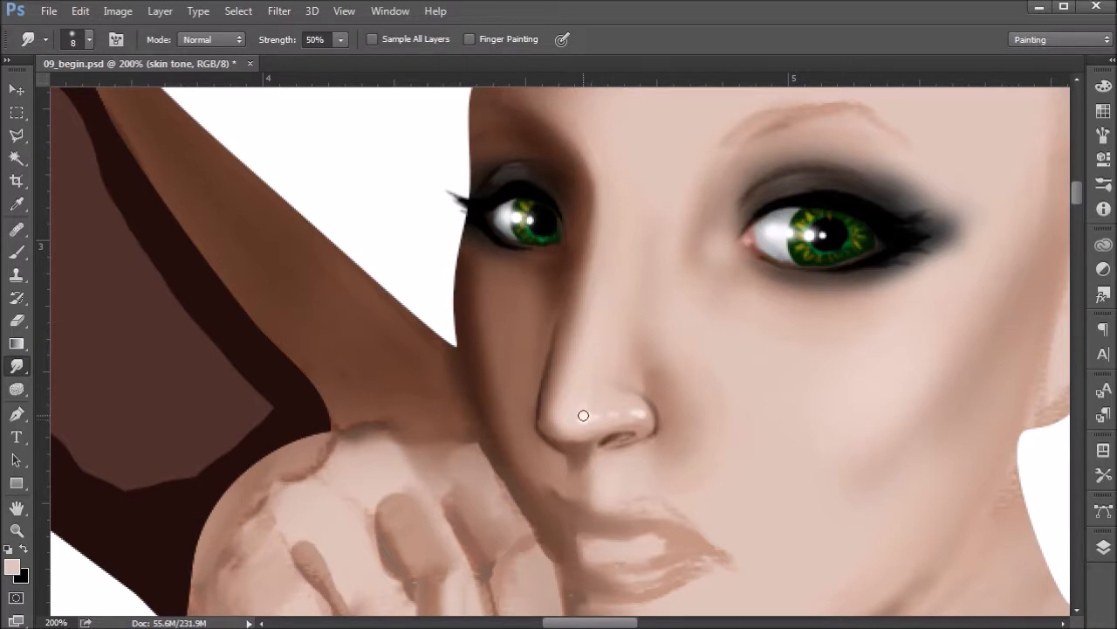
{"action": "left_click_drag", "start_coordinate": [587, 413], "coordinate": [599, 408]}
{"action": "left_click_drag", "start_coordinate": [647, 421], "coordinate": [578, 406]}
{"action": "left_click_drag", "start_coordinate": [582, 420], "coordinate": [587, 389]}
Return to the Brush tool and reload the line tool preset
{"action": "left_click", "coordinate": [17, 252]}
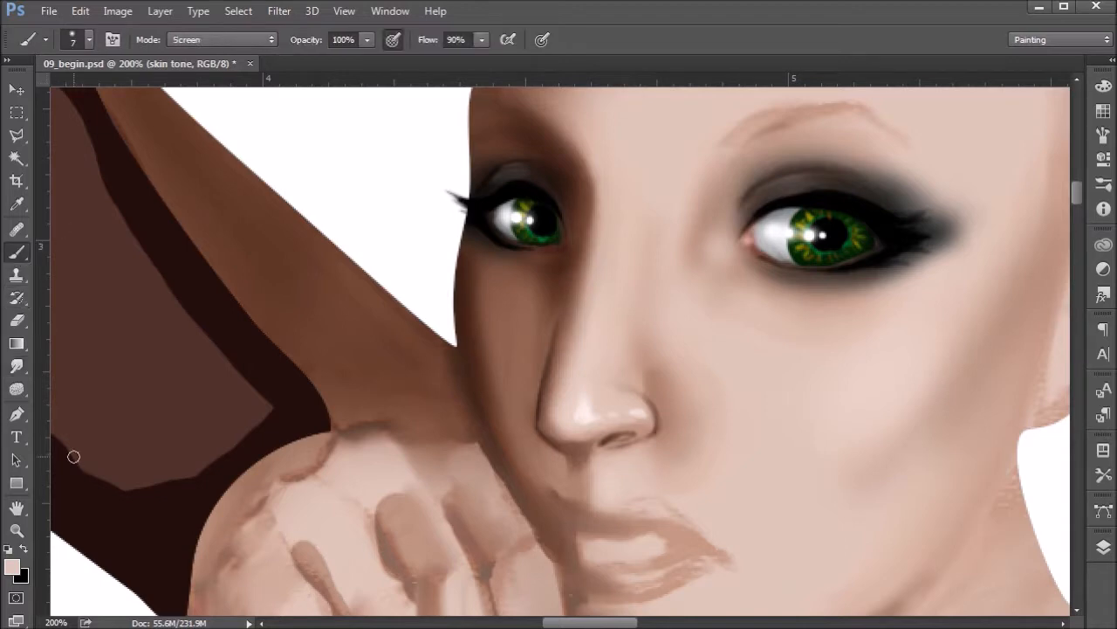
{"action": "left_click", "coordinate": [45, 39]}
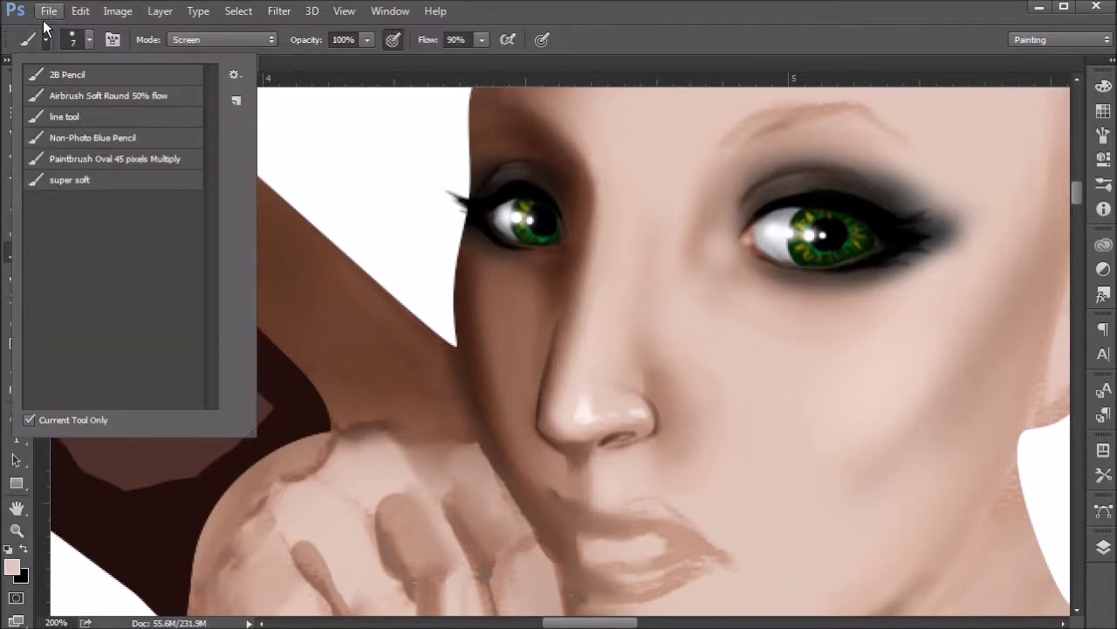
{"action": "left_click", "coordinate": [71, 118]}
{"action": "key", "text": "Return"}
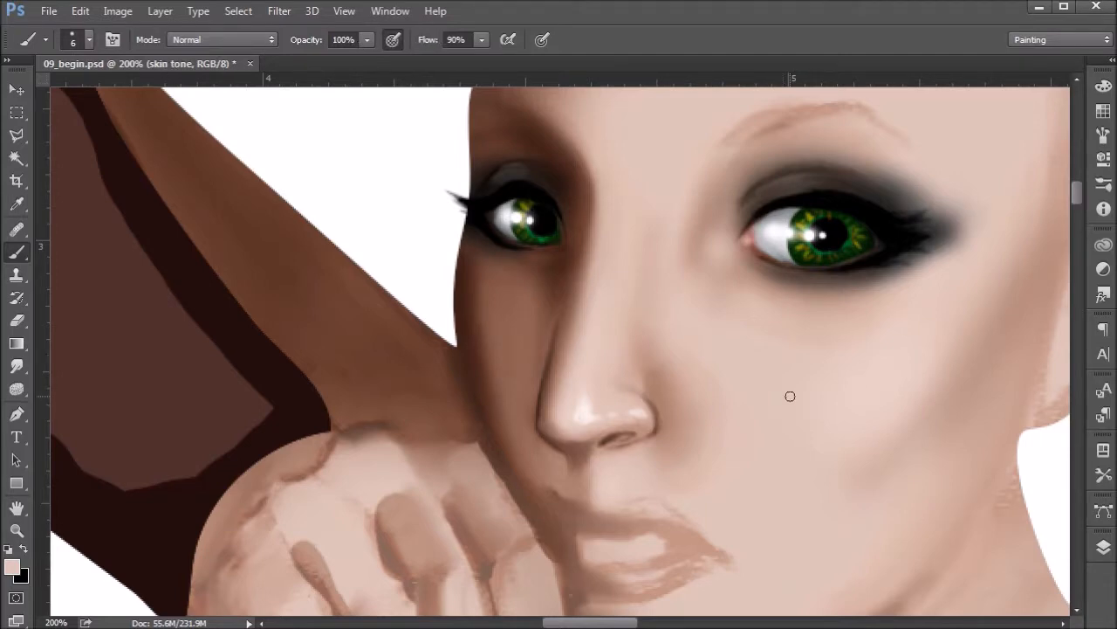
Sample a brown from the upper lip and shift it to dark red #7c3e3e as the foreground color
{"action": "left_click", "coordinate": [14, 568]}
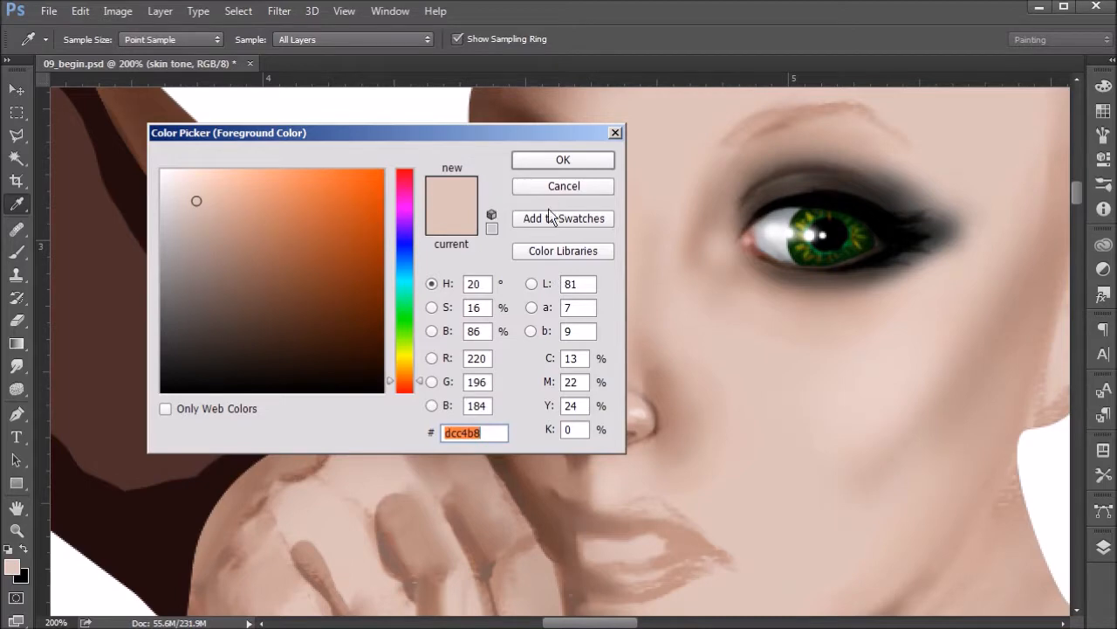
{"action": "left_click_drag", "start_coordinate": [407, 361], "coordinate": [408, 385]}
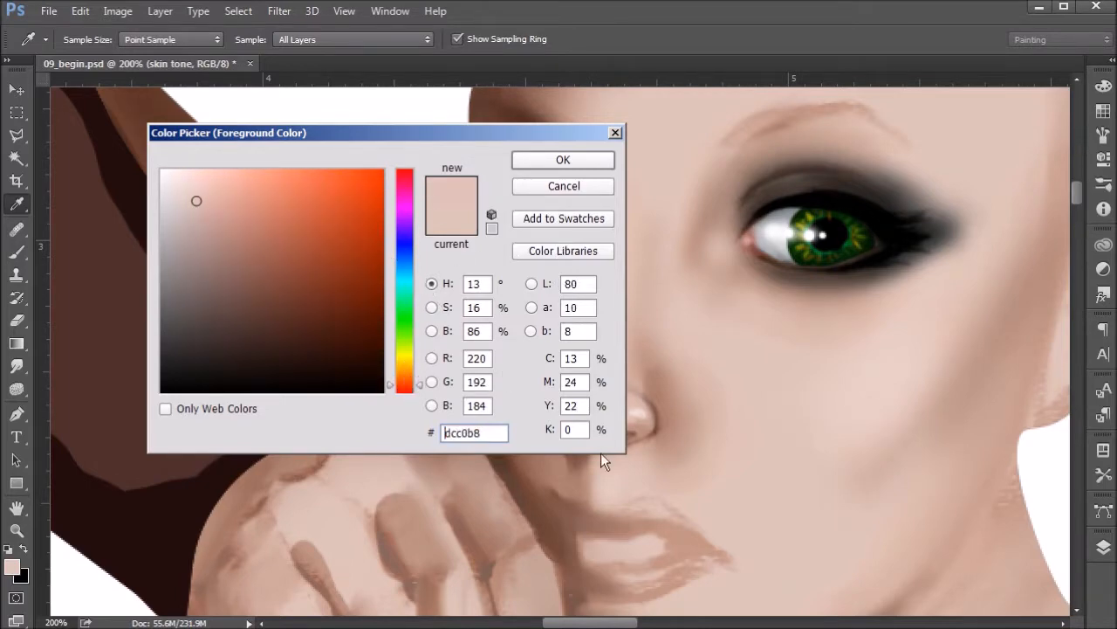
{"action": "left_click", "coordinate": [645, 505]}
{"action": "left_click", "coordinate": [923, 566]}
{"action": "left_click", "coordinate": [619, 516]}
{"action": "left_click", "coordinate": [615, 516]}
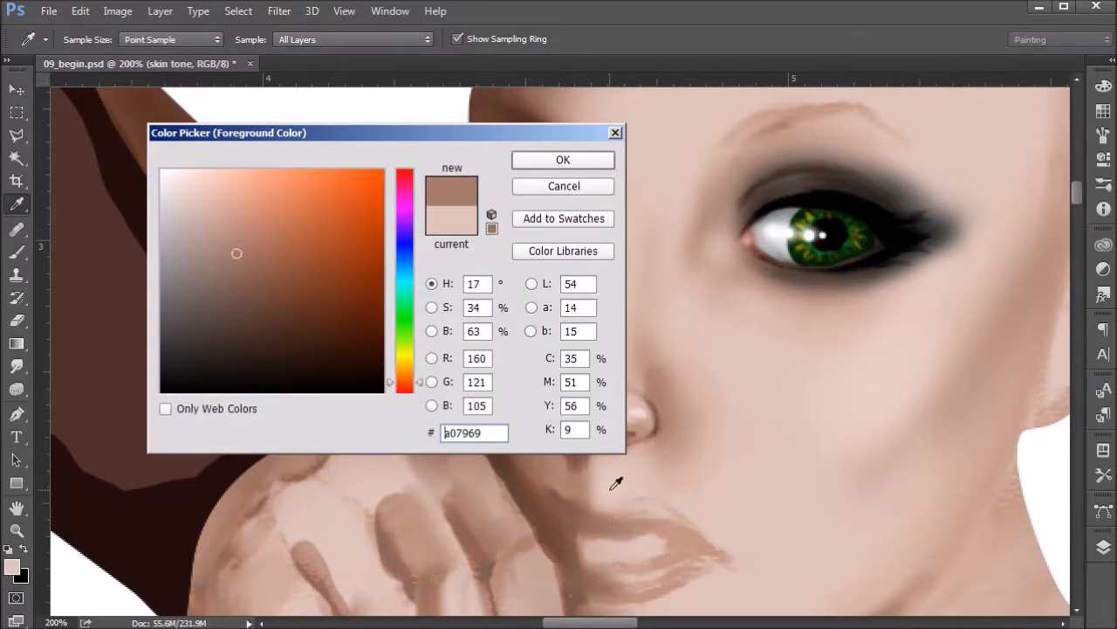
{"action": "left_click_drag", "start_coordinate": [422, 387], "coordinate": [426, 400]}
{"action": "left_click_drag", "start_coordinate": [236, 251], "coordinate": [273, 283]}
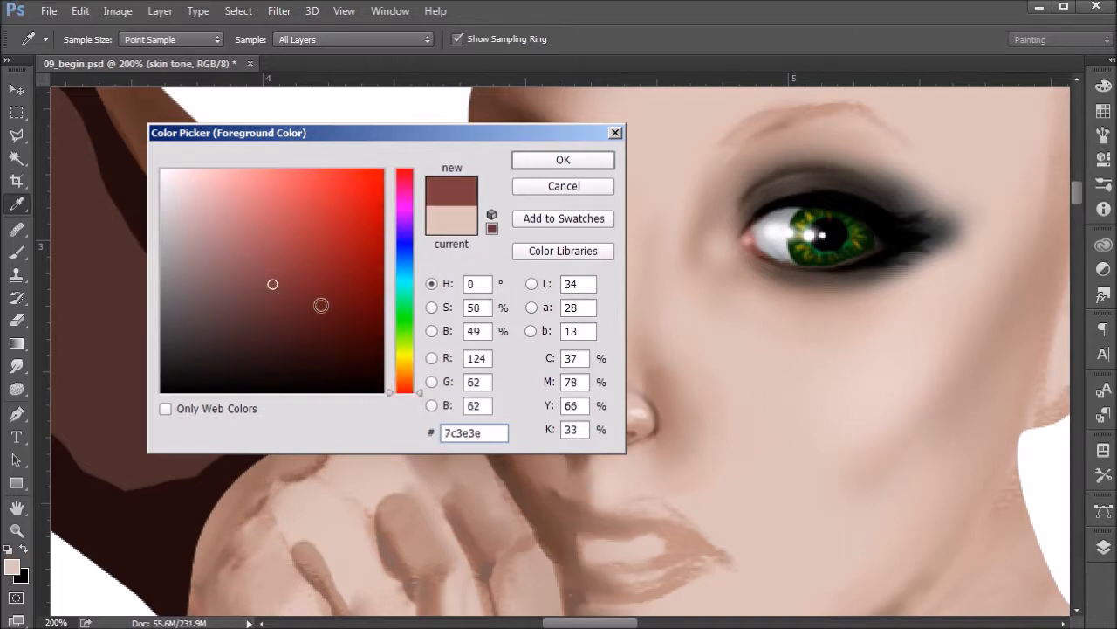
{"action": "left_click", "coordinate": [578, 160]}
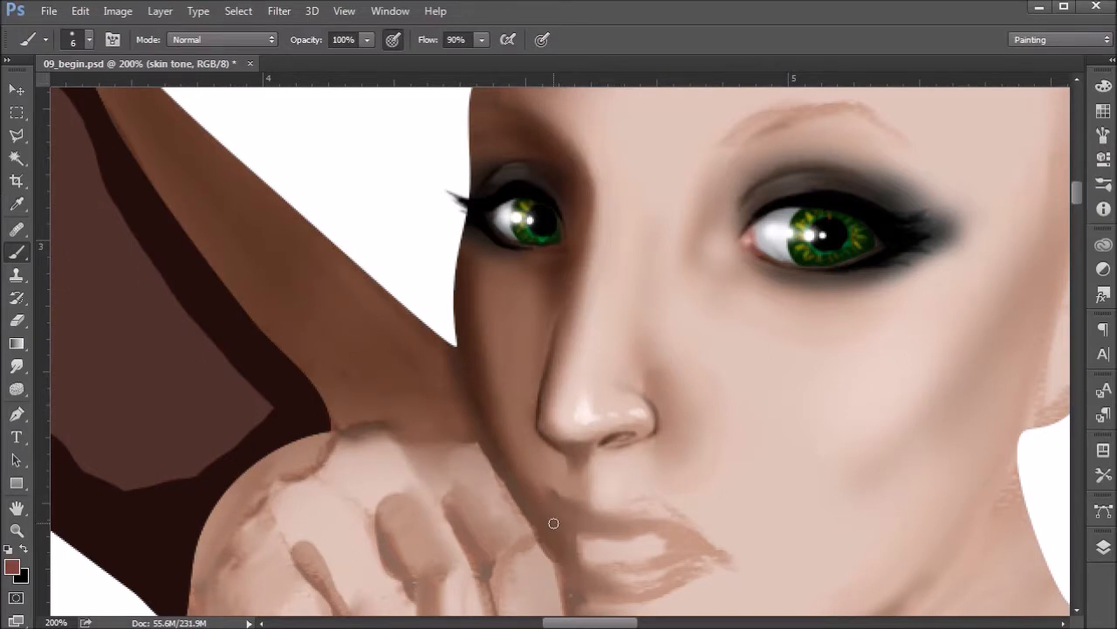
Try a short Color Burn stroke at the shadowed corner of the mouth
{"action": "left_click", "coordinate": [199, 41]}
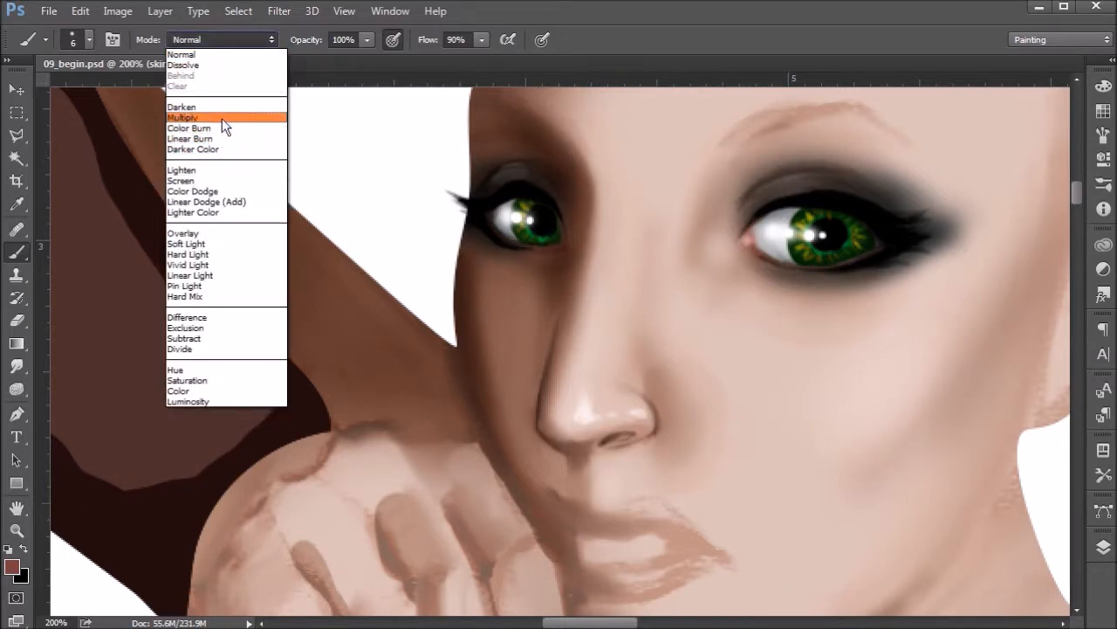
{"action": "left_click", "coordinate": [224, 128]}
{"action": "left_click_drag", "start_coordinate": [539, 508], "coordinate": [544, 514]}
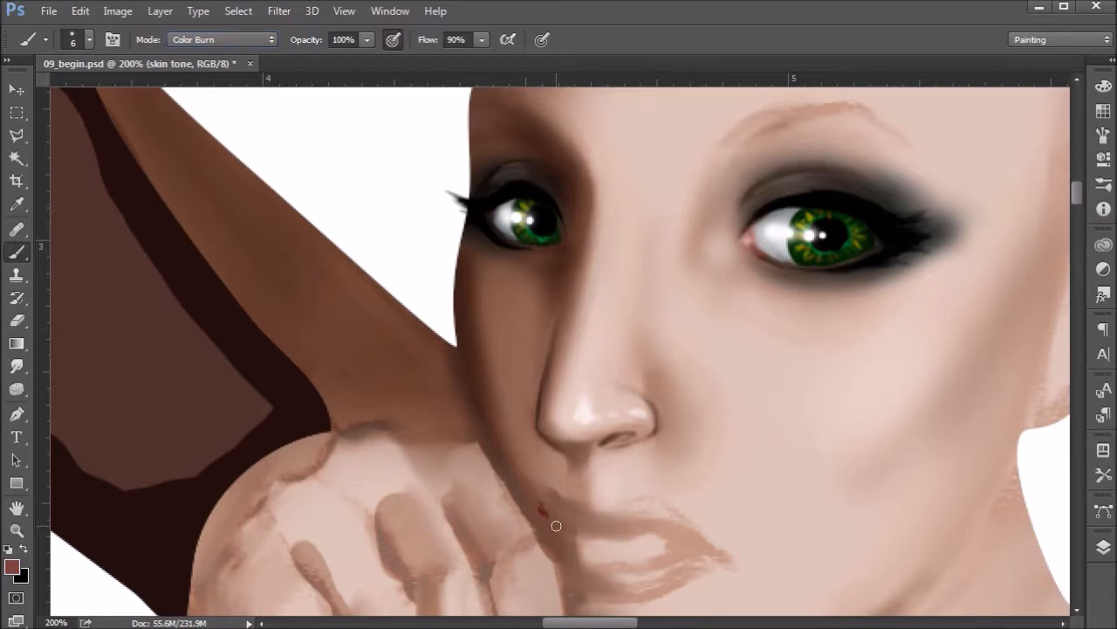
Outline and fill the upper and lower lips with dark red using Multiply blending at 44% flow
{"action": "left_click", "coordinate": [217, 38]}
{"action": "left_click", "coordinate": [214, 116]}
{"action": "mouse_move", "coordinate": [549, 517]}
{"action": "left_mouse_down"}
{"action": "mouse_move", "coordinate": [623, 541]}
{"action": "mouse_move", "coordinate": [587, 490]}
{"action": "mouse_move", "coordinate": [564, 506]}
{"action": "mouse_move", "coordinate": [599, 529]}
{"action": "mouse_move", "coordinate": [563, 503]}
{"action": "mouse_move", "coordinate": [629, 520]}
{"action": "mouse_move", "coordinate": [575, 507]}
{"action": "mouse_move", "coordinate": [629, 515]}
{"action": "mouse_move", "coordinate": [593, 514]}
{"action": "mouse_move", "coordinate": [640, 509]}
{"action": "mouse_move", "coordinate": [605, 515]}
{"action": "mouse_move", "coordinate": [650, 502]}
{"action": "mouse_move", "coordinate": [597, 516]}
{"action": "mouse_move", "coordinate": [661, 493]}
{"action": "mouse_move", "coordinate": [632, 506]}
{"action": "mouse_move", "coordinate": [668, 515]}
{"action": "mouse_move", "coordinate": [657, 504]}
{"action": "mouse_move", "coordinate": [714, 550]}
{"action": "mouse_move", "coordinate": [663, 509]}
{"action": "mouse_move", "coordinate": [716, 556]}
{"action": "left_mouse_up"}
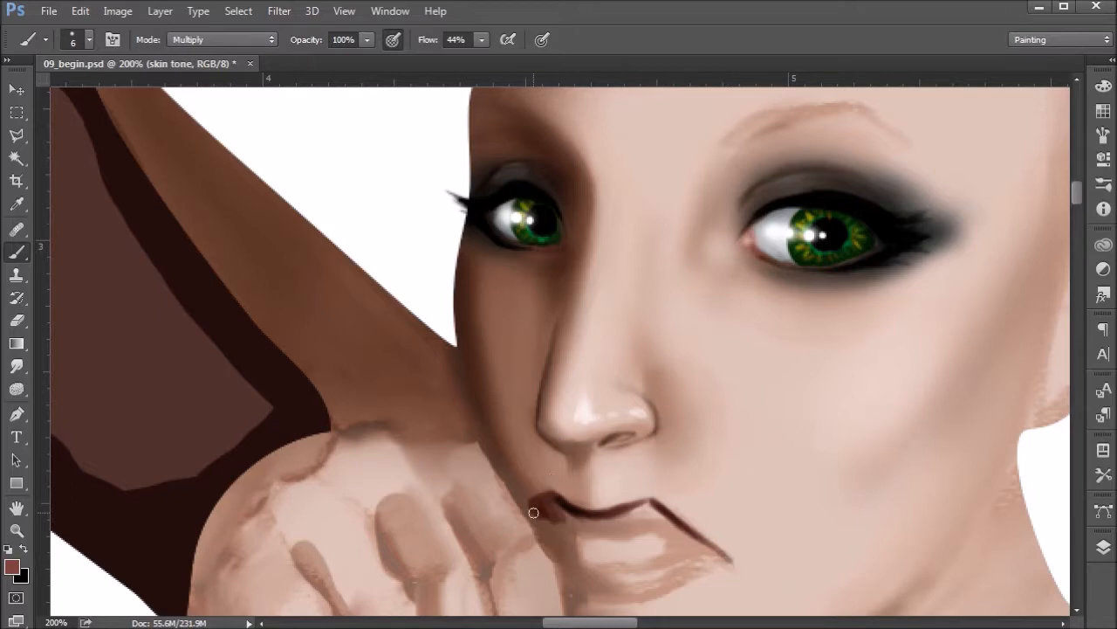
{"action": "mouse_move", "coordinate": [531, 506]}
{"action": "left_mouse_down"}
{"action": "mouse_move", "coordinate": [556, 521]}
{"action": "mouse_move", "coordinate": [549, 504]}
{"action": "mouse_move", "coordinate": [587, 527]}
{"action": "mouse_move", "coordinate": [553, 501]}
{"action": "mouse_move", "coordinate": [549, 521]}
{"action": "mouse_move", "coordinate": [613, 544]}
{"action": "mouse_move", "coordinate": [573, 536]}
{"action": "mouse_move", "coordinate": [623, 541]}
{"action": "mouse_move", "coordinate": [662, 509]}
{"action": "mouse_move", "coordinate": [560, 521]}
{"action": "mouse_move", "coordinate": [666, 531]}
{"action": "mouse_move", "coordinate": [626, 534]}
{"action": "mouse_move", "coordinate": [670, 533]}
{"action": "mouse_move", "coordinate": [644, 535]}
{"action": "mouse_move", "coordinate": [724, 559]}
{"action": "mouse_move", "coordinate": [661, 526]}
{"action": "mouse_move", "coordinate": [686, 540]}
{"action": "mouse_move", "coordinate": [670, 519]}
{"action": "mouse_move", "coordinate": [668, 532]}
{"action": "mouse_move", "coordinate": [646, 506]}
{"action": "mouse_move", "coordinate": [642, 528]}
{"action": "mouse_move", "coordinate": [632, 511]}
{"action": "mouse_move", "coordinate": [615, 529]}
{"action": "mouse_move", "coordinate": [580, 517]}
{"action": "mouse_move", "coordinate": [584, 540]}
{"action": "mouse_move", "coordinate": [570, 570]}
{"action": "mouse_move", "coordinate": [563, 563]}
{"action": "mouse_move", "coordinate": [601, 573]}
{"action": "mouse_move", "coordinate": [563, 558]}
{"action": "mouse_move", "coordinate": [659, 571]}
{"action": "mouse_move", "coordinate": [611, 571]}
{"action": "mouse_move", "coordinate": [686, 555]}
{"action": "mouse_move", "coordinate": [721, 563]}
{"action": "mouse_move", "coordinate": [607, 598]}
{"action": "mouse_move", "coordinate": [566, 585]}
{"action": "mouse_move", "coordinate": [554, 553]}
{"action": "left_mouse_up"}
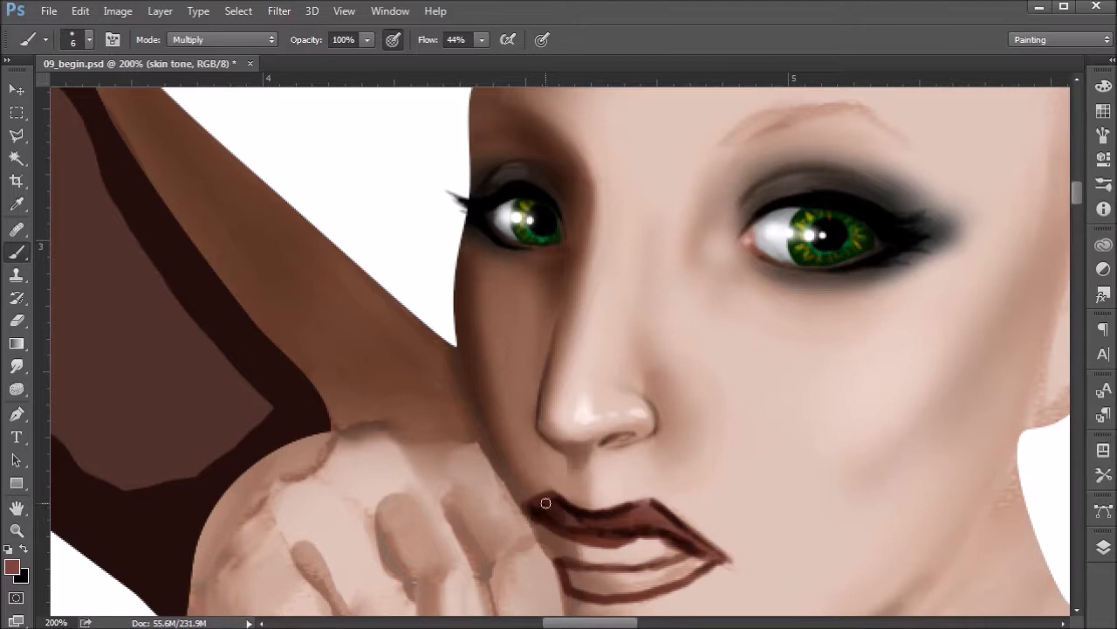
{"action": "left_click_drag", "start_coordinate": [540, 523], "coordinate": [546, 550]}
{"action": "mouse_move", "coordinate": [569, 578]}
{"action": "left_mouse_down"}
{"action": "mouse_move", "coordinate": [609, 591]}
{"action": "mouse_move", "coordinate": [614, 575]}
{"action": "mouse_move", "coordinate": [629, 585]}
{"action": "mouse_move", "coordinate": [701, 559]}
{"action": "mouse_move", "coordinate": [641, 584]}
{"action": "mouse_move", "coordinate": [586, 584]}
{"action": "mouse_move", "coordinate": [633, 591]}
{"action": "mouse_move", "coordinate": [579, 573]}
{"action": "mouse_move", "coordinate": [673, 576]}
{"action": "left_mouse_up"}
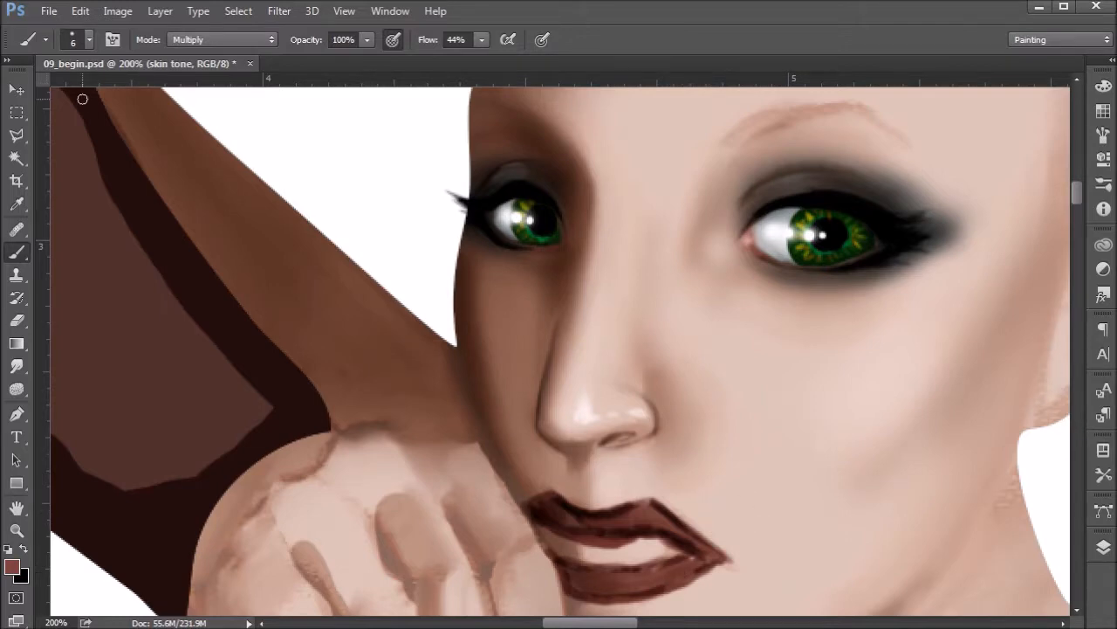
Sample a reddish brown from the painted upper lip as the foreground color and set the brush blending to Normal
{"action": "left_click", "coordinate": [11, 567]}
{"action": "left_click", "coordinate": [655, 518]}
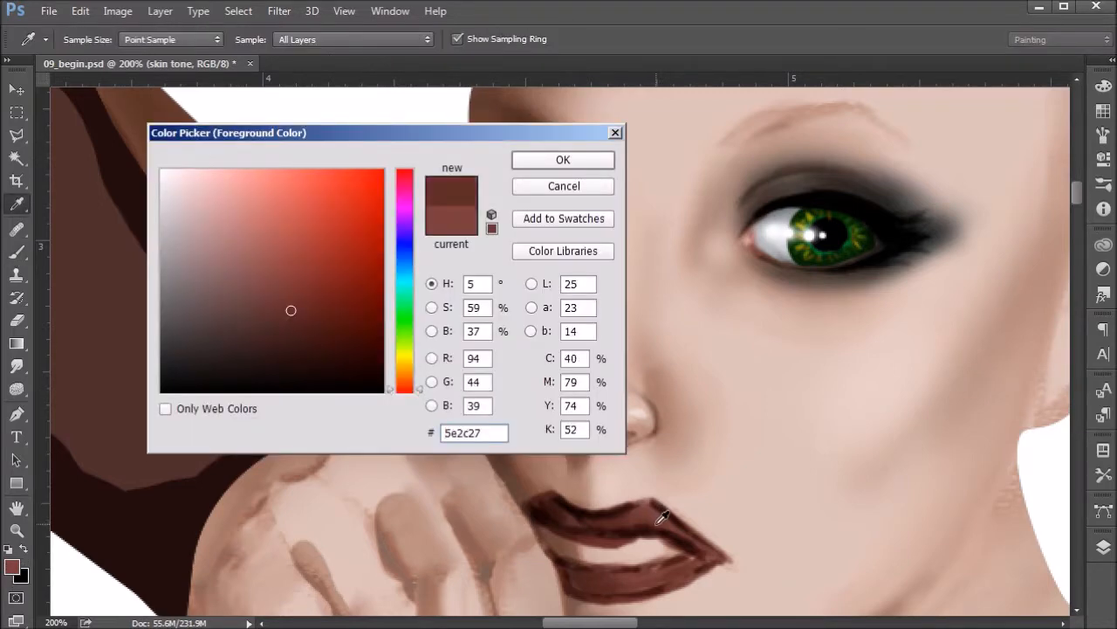
{"action": "left_click", "coordinate": [670, 519]}
{"action": "left_click", "coordinate": [580, 159]}
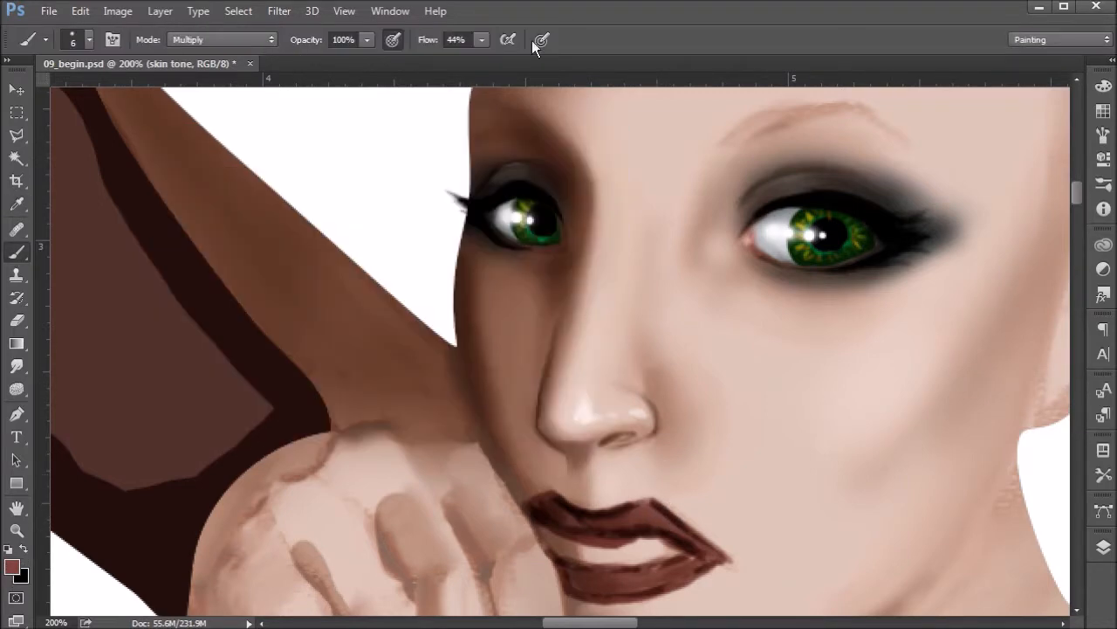
{"action": "left_click", "coordinate": [214, 38]}
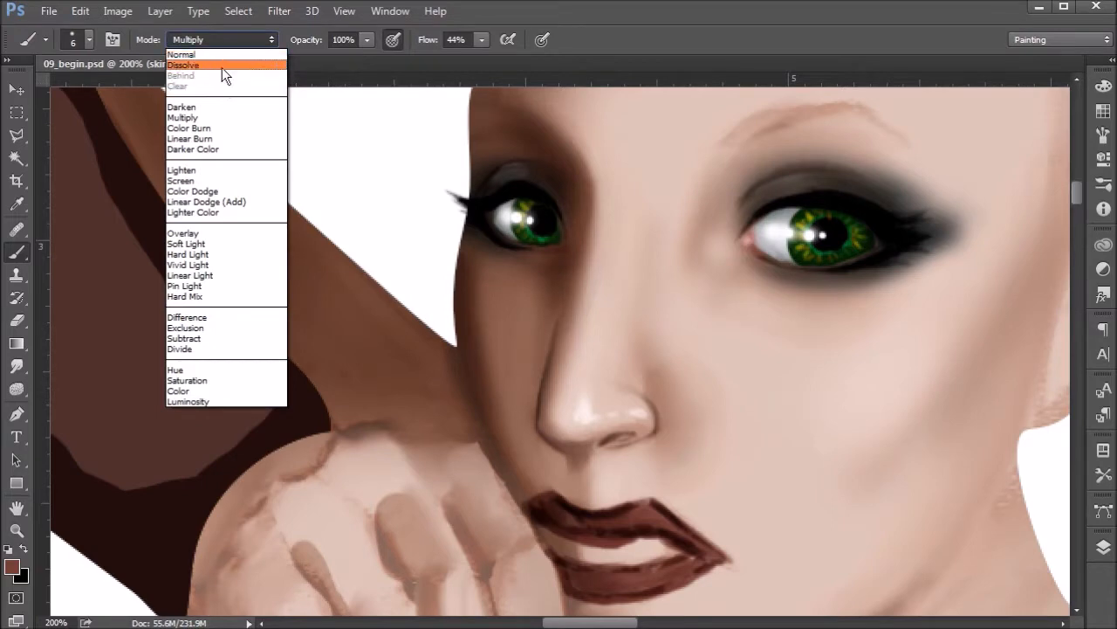
{"action": "left_click", "coordinate": [223, 55]}
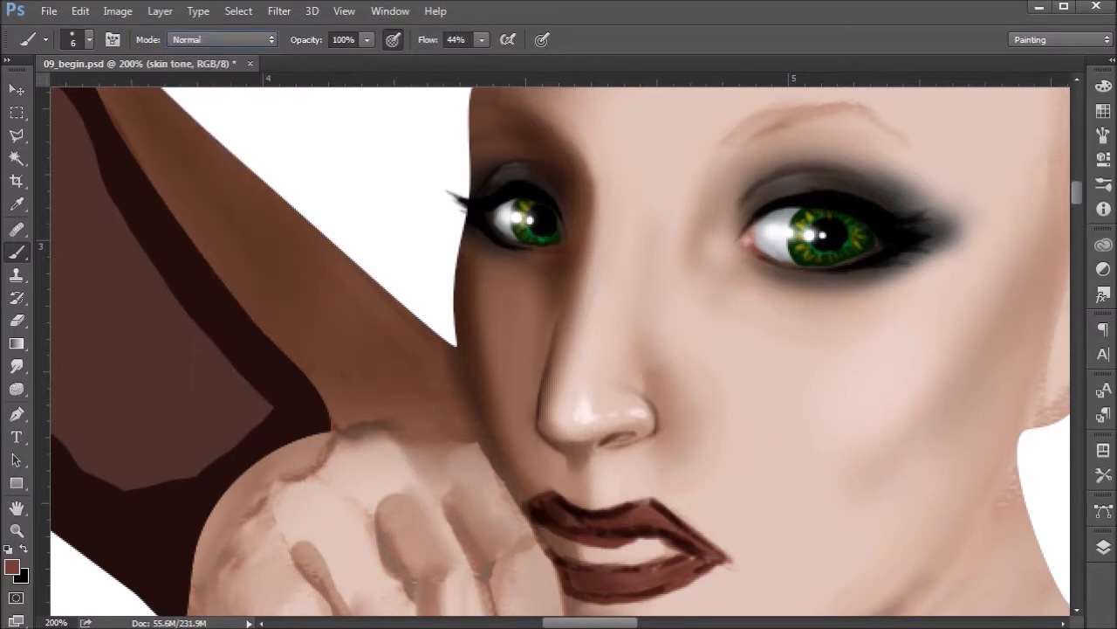
Set the brush flow to 100% and paint the upper lip evenly with the reddish brown
{"action": "left_click_drag", "start_coordinate": [429, 39], "coordinate": [612, 53]}
{"action": "mouse_move", "coordinate": [555, 514]}
{"action": "left_mouse_down"}
{"action": "mouse_move", "coordinate": [564, 516]}
{"action": "mouse_move", "coordinate": [539, 510]}
{"action": "mouse_move", "coordinate": [571, 529]}
{"action": "mouse_move", "coordinate": [554, 506]}
{"action": "left_mouse_up"}
{"action": "mouse_move", "coordinate": [574, 515]}
{"action": "left_mouse_down"}
{"action": "mouse_move", "coordinate": [596, 533]}
{"action": "mouse_move", "coordinate": [625, 529]}
{"action": "mouse_move", "coordinate": [584, 520]}
{"action": "mouse_move", "coordinate": [631, 511]}
{"action": "mouse_move", "coordinate": [590, 515]}
{"action": "mouse_move", "coordinate": [553, 502]}
{"action": "mouse_move", "coordinate": [635, 526]}
{"action": "mouse_move", "coordinate": [536, 507]}
{"action": "mouse_move", "coordinate": [578, 530]}
{"action": "mouse_move", "coordinate": [635, 531]}
{"action": "mouse_move", "coordinate": [619, 532]}
{"action": "mouse_move", "coordinate": [649, 524]}
{"action": "left_mouse_up"}
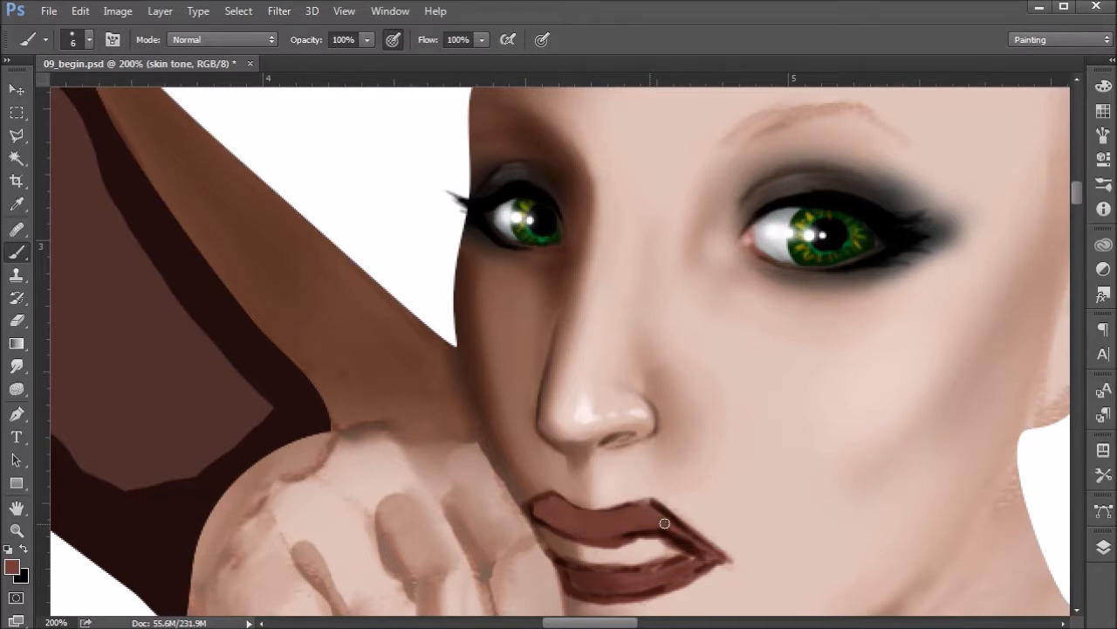
{"action": "mouse_move", "coordinate": [656, 509]}
{"action": "left_mouse_down"}
{"action": "mouse_move", "coordinate": [705, 544]}
{"action": "mouse_move", "coordinate": [692, 545]}
{"action": "left_mouse_up"}
Set the foreground color to gray #999999 and fill the teeth area between the lips with the brush
{"action": "left_click", "coordinate": [11, 568]}
{"action": "mouse_move", "coordinate": [318, 175]}
{"action": "left_mouse_down"}
{"action": "mouse_move", "coordinate": [254, 262]}
{"action": "mouse_move", "coordinate": [159, 166]}
{"action": "mouse_move", "coordinate": [160, 237]}
{"action": "left_mouse_up"}
{"action": "left_click", "coordinate": [162, 182]}
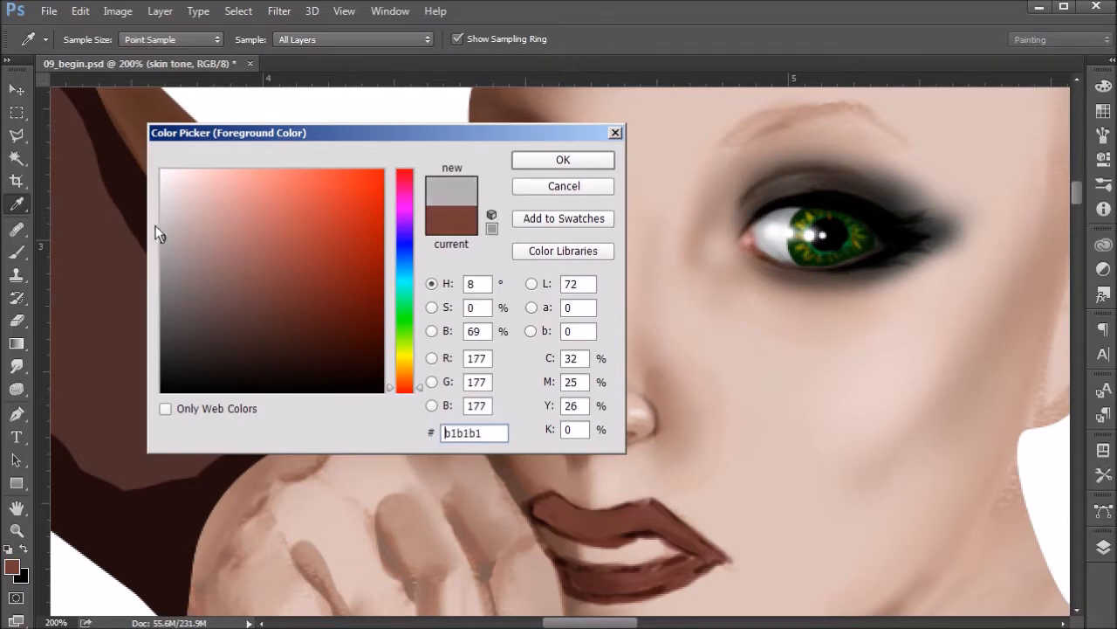
{"action": "left_click_drag", "start_coordinate": [160, 238], "coordinate": [162, 258]}
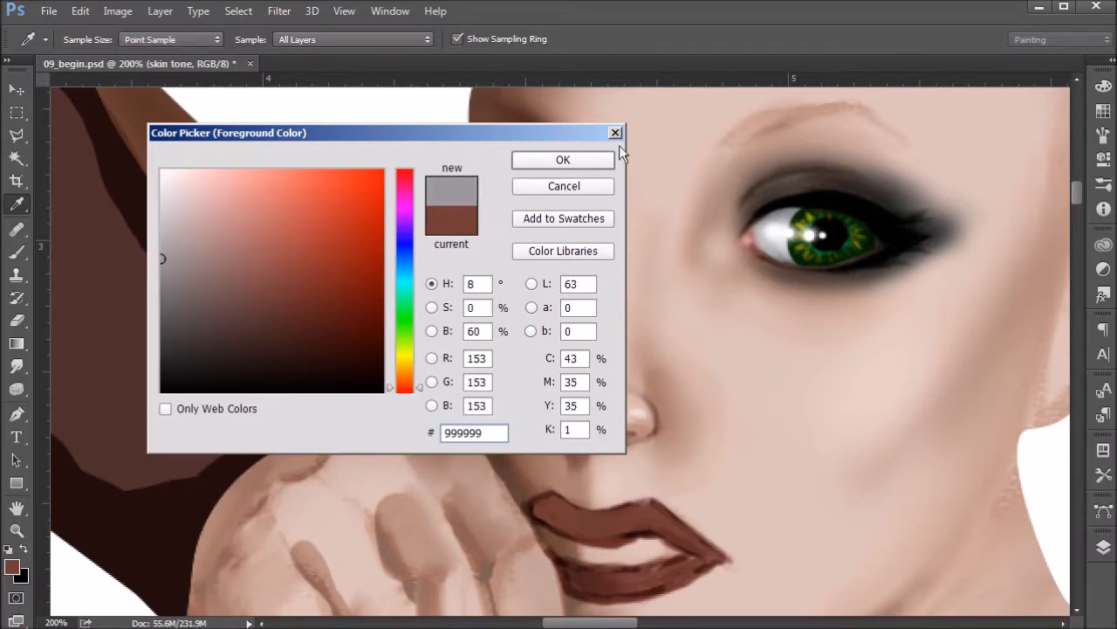
{"action": "key", "text": "Return"}
{"action": "key", "text": "b"}
{"action": "mouse_move", "coordinate": [552, 536]}
{"action": "left_mouse_down"}
{"action": "mouse_move", "coordinate": [587, 549]}
{"action": "mouse_move", "coordinate": [545, 531]}
{"action": "mouse_move", "coordinate": [580, 556]}
{"action": "mouse_move", "coordinate": [565, 549]}
{"action": "mouse_move", "coordinate": [611, 559]}
{"action": "mouse_move", "coordinate": [559, 547]}
{"action": "mouse_move", "coordinate": [626, 562]}
{"action": "mouse_move", "coordinate": [578, 552]}
{"action": "mouse_move", "coordinate": [622, 550]}
{"action": "mouse_move", "coordinate": [574, 541]}
{"action": "mouse_move", "coordinate": [619, 548]}
{"action": "mouse_move", "coordinate": [555, 540]}
{"action": "mouse_move", "coordinate": [659, 550]}
{"action": "left_mouse_up"}
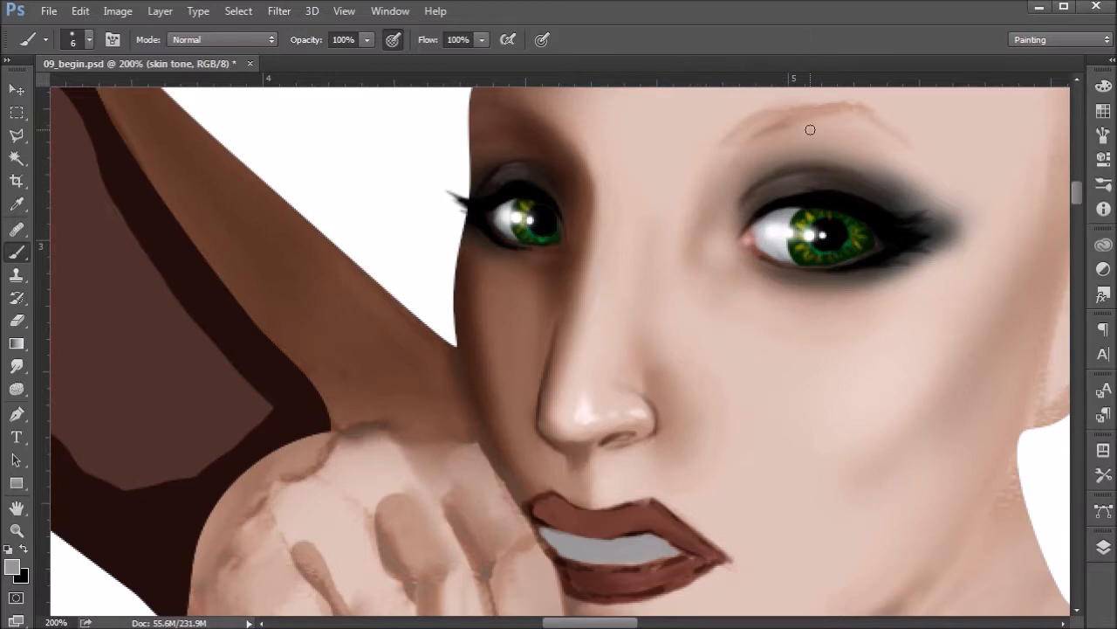
Shade the edges of the teeth in gray using Multiply blending at 38% flow
{"action": "left_click", "coordinate": [11, 567]}
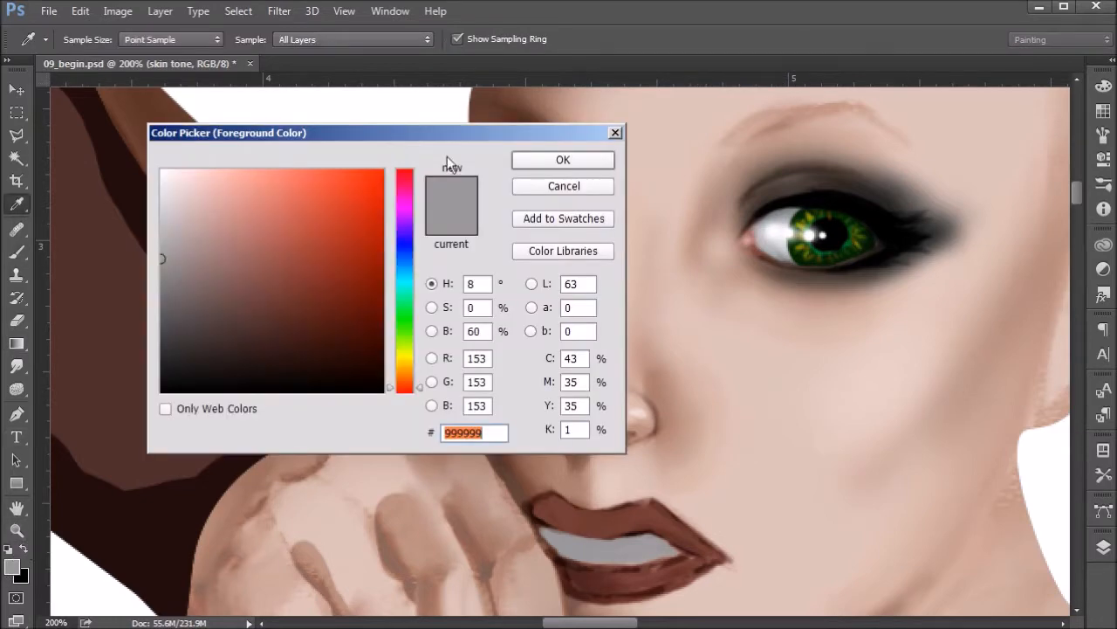
{"action": "left_click", "coordinate": [566, 159]}
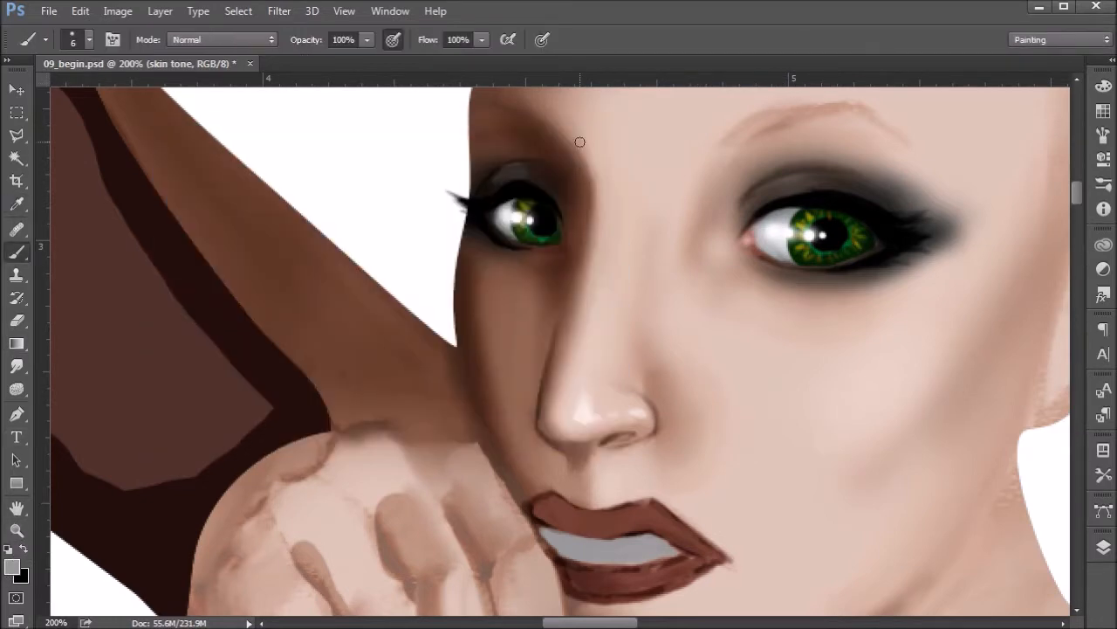
{"action": "left_click", "coordinate": [216, 38]}
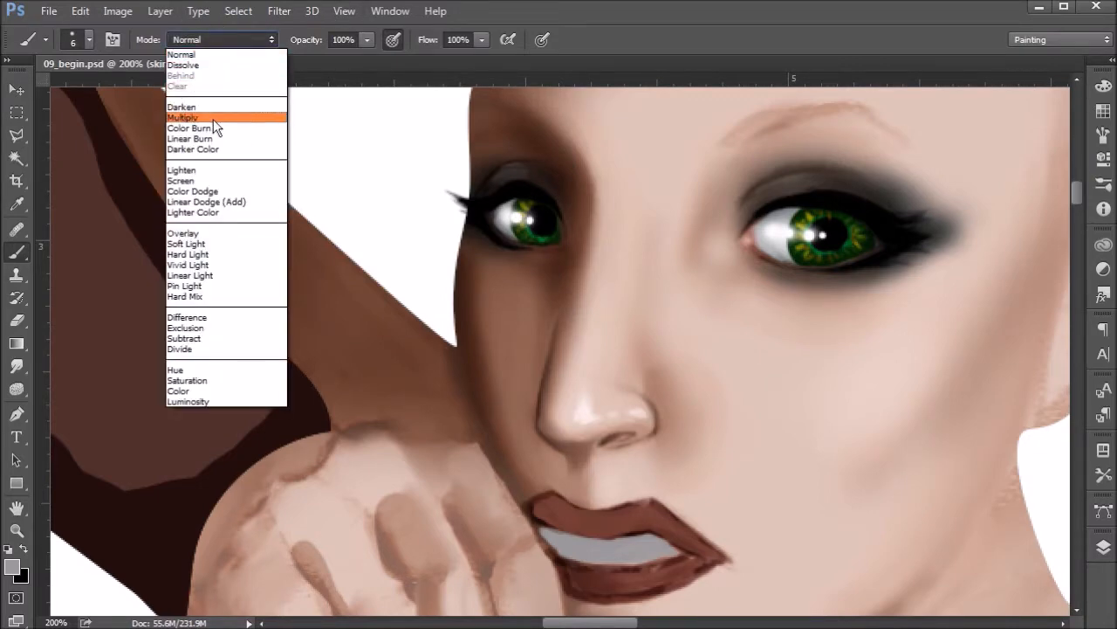
{"action": "left_click", "coordinate": [216, 118]}
{"action": "left_click_drag", "start_coordinate": [425, 34], "coordinate": [376, 141]}
{"action": "mouse_move", "coordinate": [545, 534]}
{"action": "left_mouse_down"}
{"action": "mouse_move", "coordinate": [559, 553]}
{"action": "mouse_move", "coordinate": [553, 526]}
{"action": "mouse_move", "coordinate": [581, 564]}
{"action": "left_mouse_up"}
{"action": "mouse_move", "coordinate": [664, 545]}
{"action": "left_mouse_down"}
{"action": "mouse_move", "coordinate": [673, 539]}
{"action": "mouse_move", "coordinate": [671, 554]}
{"action": "left_mouse_up"}
{"action": "mouse_move", "coordinate": [545, 528]}
{"action": "left_mouse_down"}
{"action": "mouse_move", "coordinate": [603, 534]}
{"action": "mouse_move", "coordinate": [548, 528]}
{"action": "mouse_move", "coordinate": [596, 541]}
{"action": "mouse_move", "coordinate": [655, 536]}
{"action": "mouse_move", "coordinate": [680, 554]}
{"action": "mouse_move", "coordinate": [646, 533]}
{"action": "mouse_move", "coordinate": [585, 537]}
{"action": "left_mouse_up"}
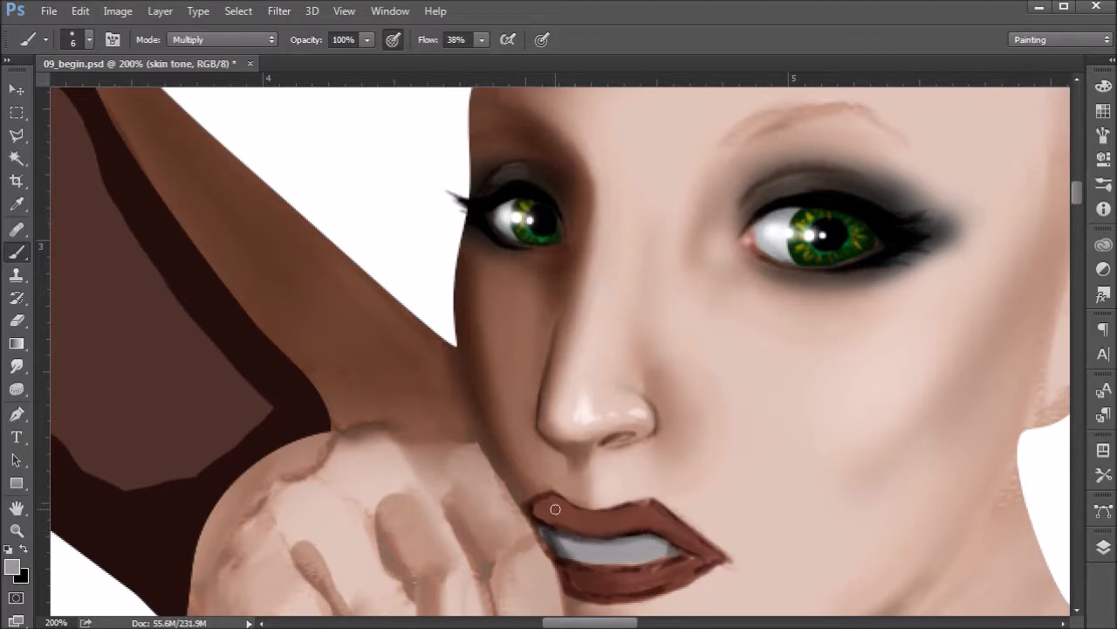
{"action": "mouse_move", "coordinate": [669, 545]}
{"action": "left_mouse_down"}
{"action": "mouse_move", "coordinate": [677, 552]}
{"action": "mouse_move", "coordinate": [664, 562]}
{"action": "left_mouse_up"}
{"action": "mouse_move", "coordinate": [558, 555]}
{"action": "left_mouse_down"}
{"action": "mouse_move", "coordinate": [633, 566]}
{"action": "mouse_move", "coordinate": [594, 563]}
{"action": "mouse_move", "coordinate": [670, 557]}
{"action": "left_mouse_up"}
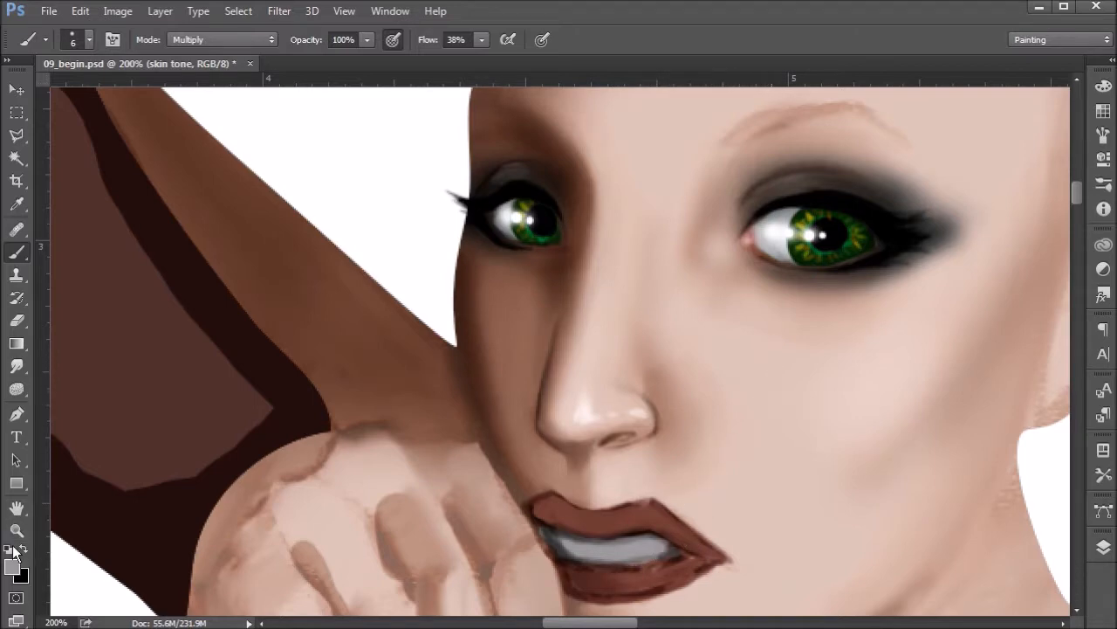
Paint highlights on the front teeth in Screen blending and soften them with the Smudge tool
{"action": "left_click", "coordinate": [199, 39]}
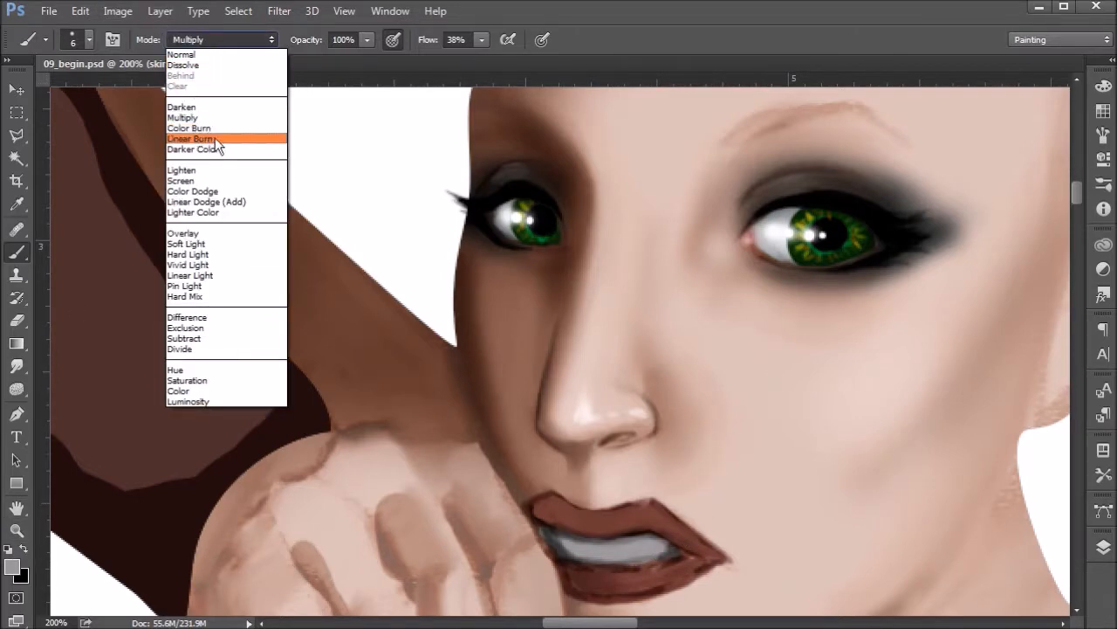
{"action": "left_click", "coordinate": [220, 181]}
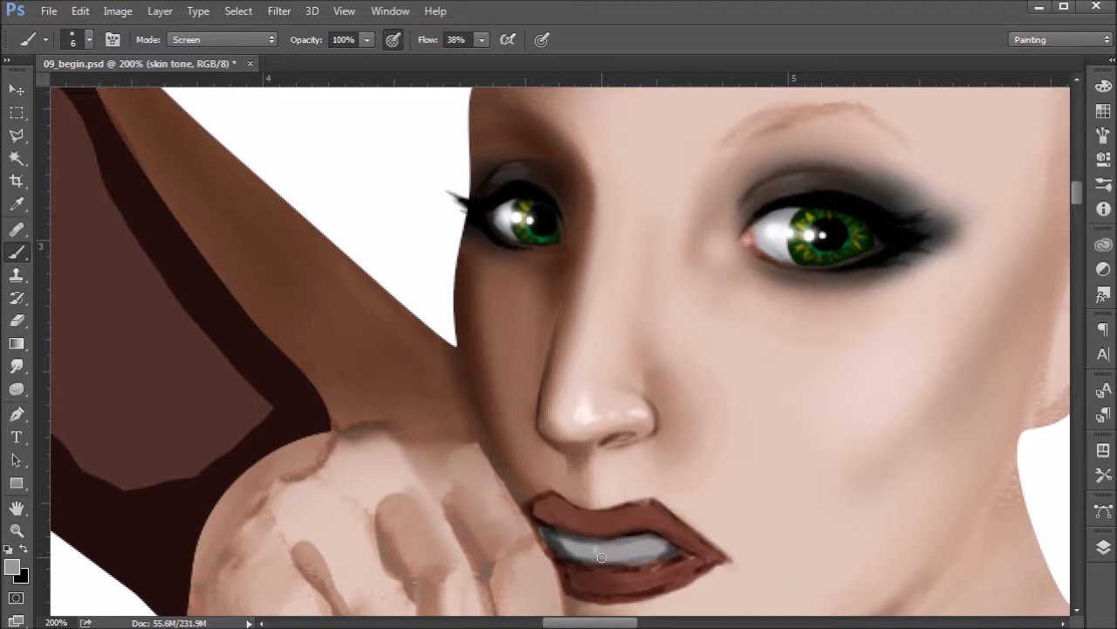
{"action": "mouse_move", "coordinate": [602, 561]}
{"action": "left_mouse_down"}
{"action": "mouse_move", "coordinate": [606, 546]}
{"action": "mouse_move", "coordinate": [622, 552]}
{"action": "mouse_move", "coordinate": [600, 557]}
{"action": "mouse_move", "coordinate": [624, 558]}
{"action": "left_mouse_up"}
{"action": "left_click", "coordinate": [17, 366]}
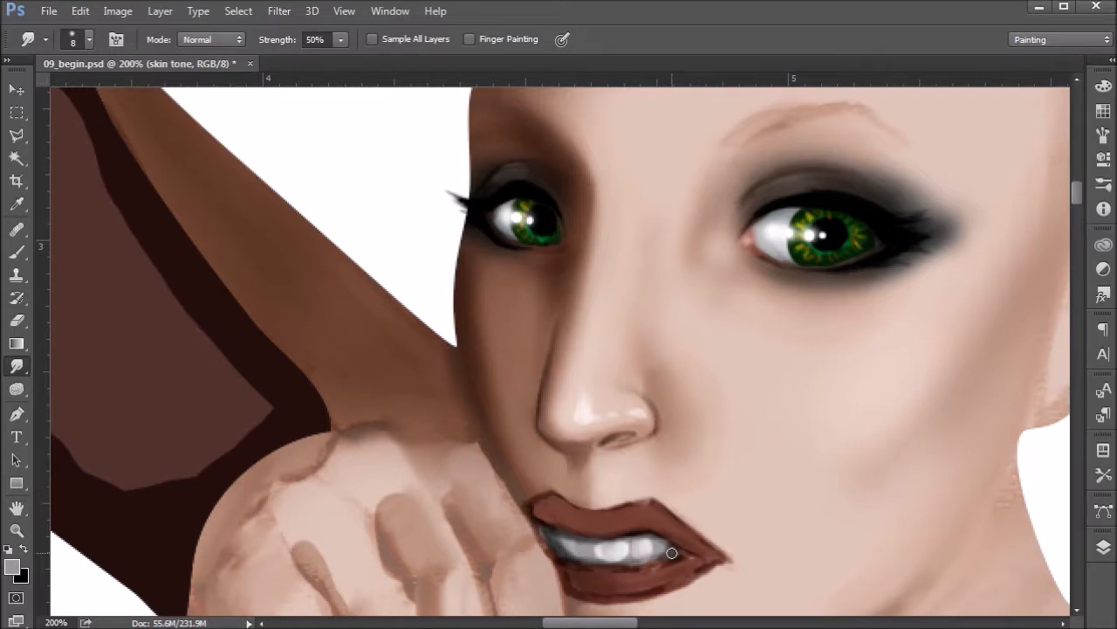
{"action": "key", "text": "ctrl+minus"}
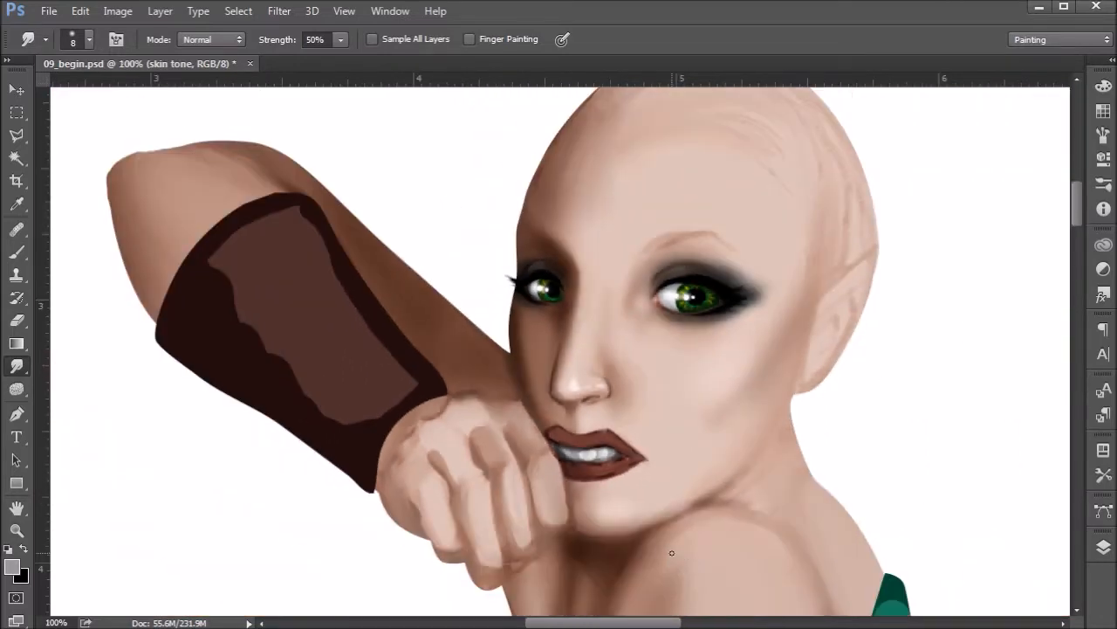
{"action": "key", "text": "ctrl+plus"}
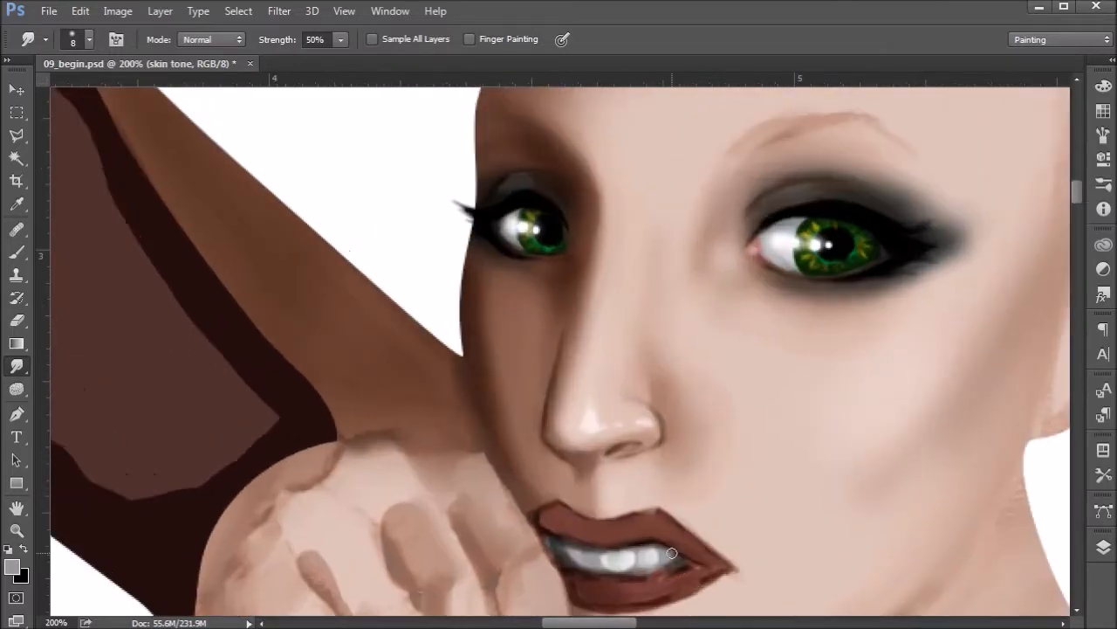
{"action": "left_click_drag", "start_coordinate": [781, 444], "coordinate": [669, 303]}
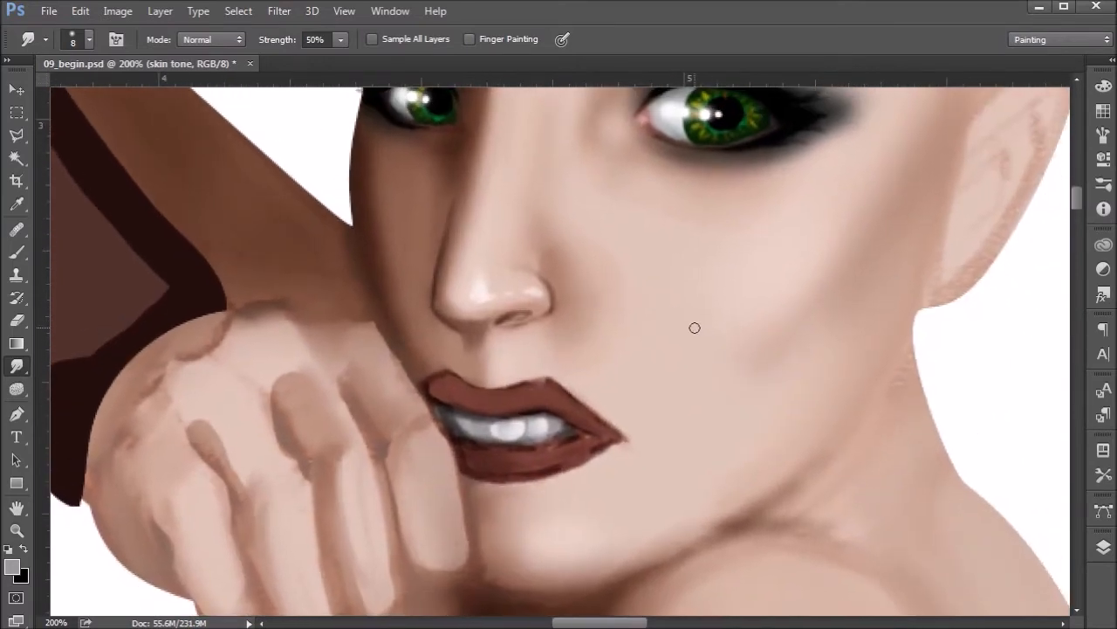
Sample the upper lip's brown for the brush and shift it to a brighter, more saturated red as the foreground color
{"action": "left_click", "coordinate": [16, 253]}
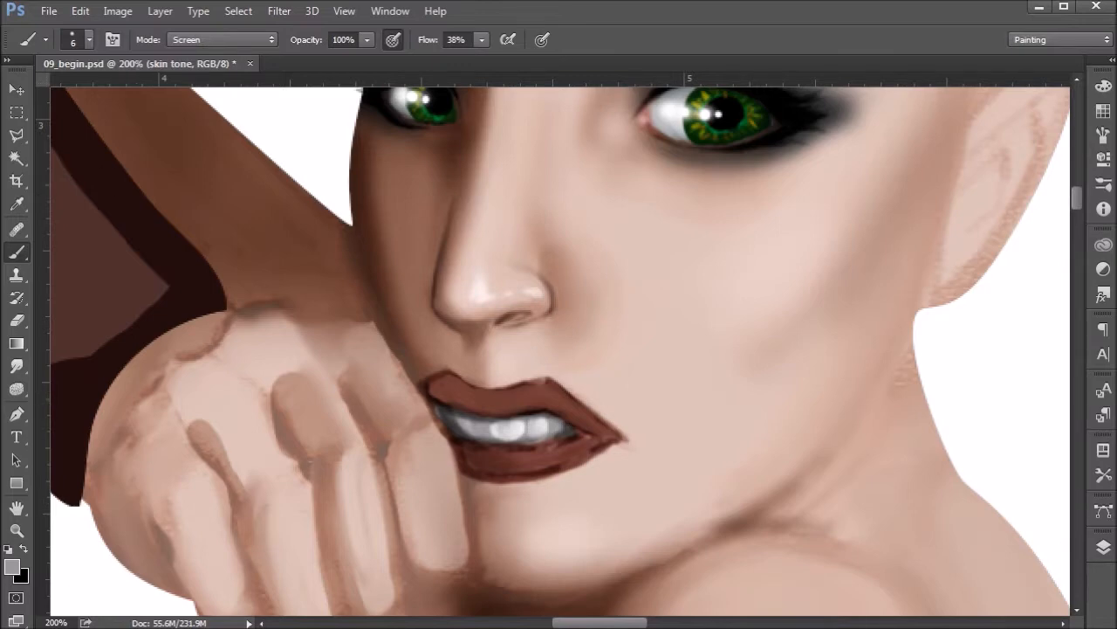
{"action": "left_click", "coordinate": [12, 567]}
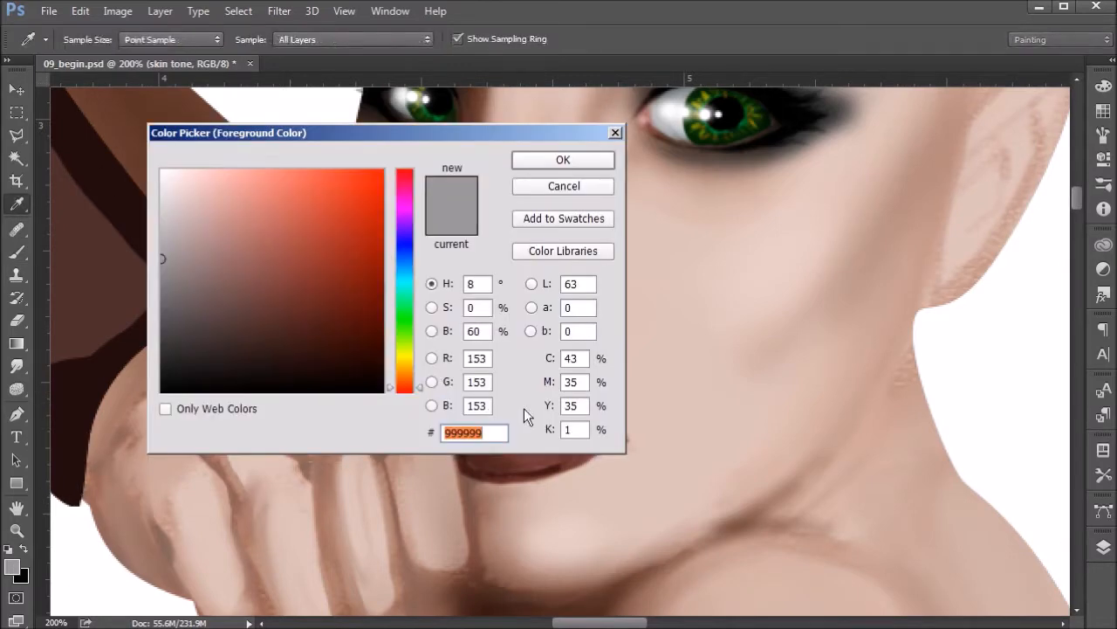
{"action": "left_click_drag", "start_coordinate": [535, 134], "coordinate": [440, 68]}
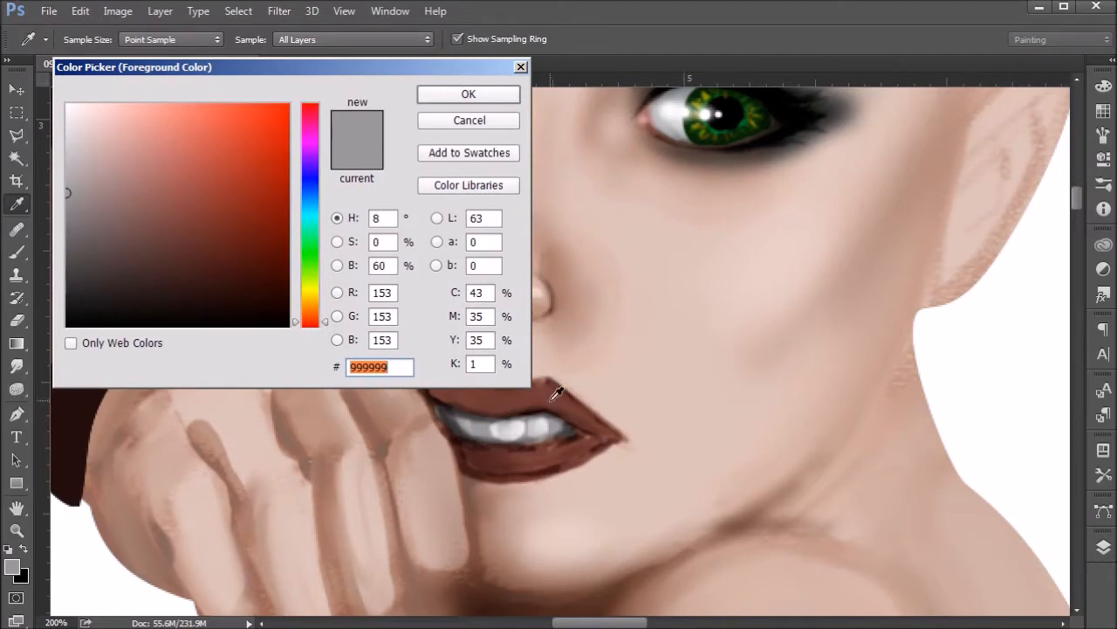
{"action": "left_click", "coordinate": [559, 387]}
{"action": "left_click_drag", "start_coordinate": [197, 220], "coordinate": [229, 194]}
{"action": "left_click", "coordinate": [469, 93]}
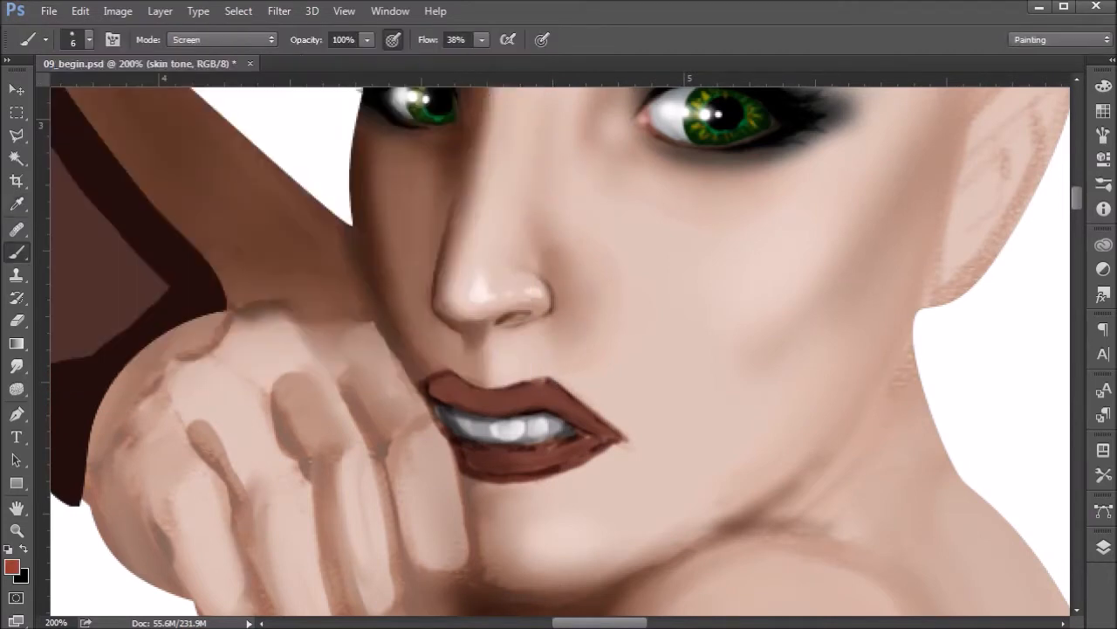
Paint the red over the upper lip using Darken blending at 100% flow
{"action": "left_click", "coordinate": [236, 41]}
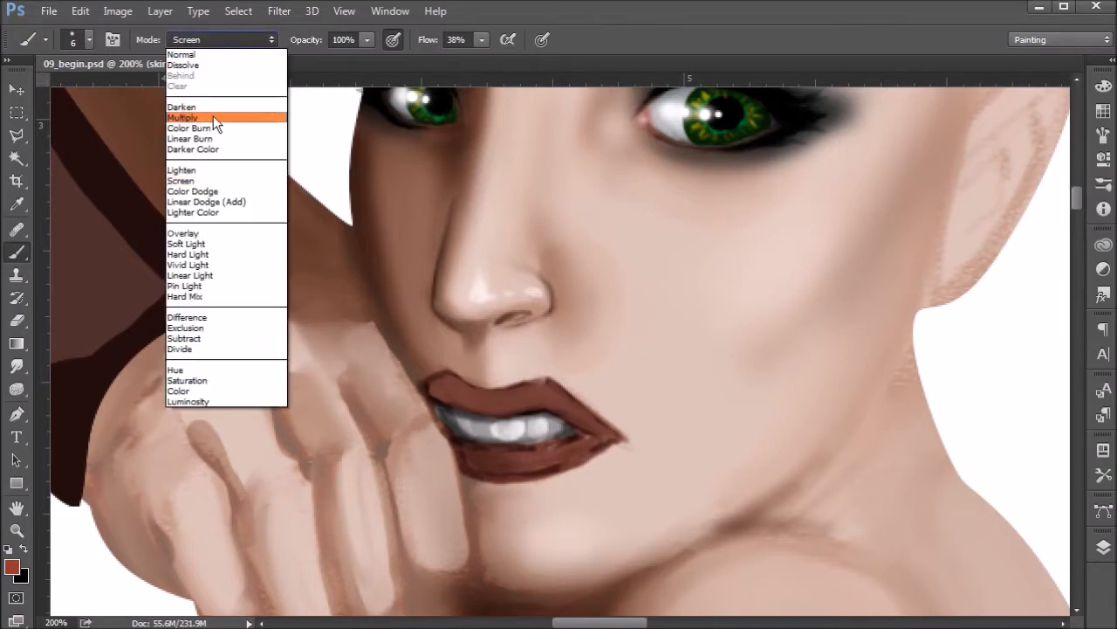
{"action": "left_click", "coordinate": [217, 118]}
{"action": "left_click", "coordinate": [234, 39]}
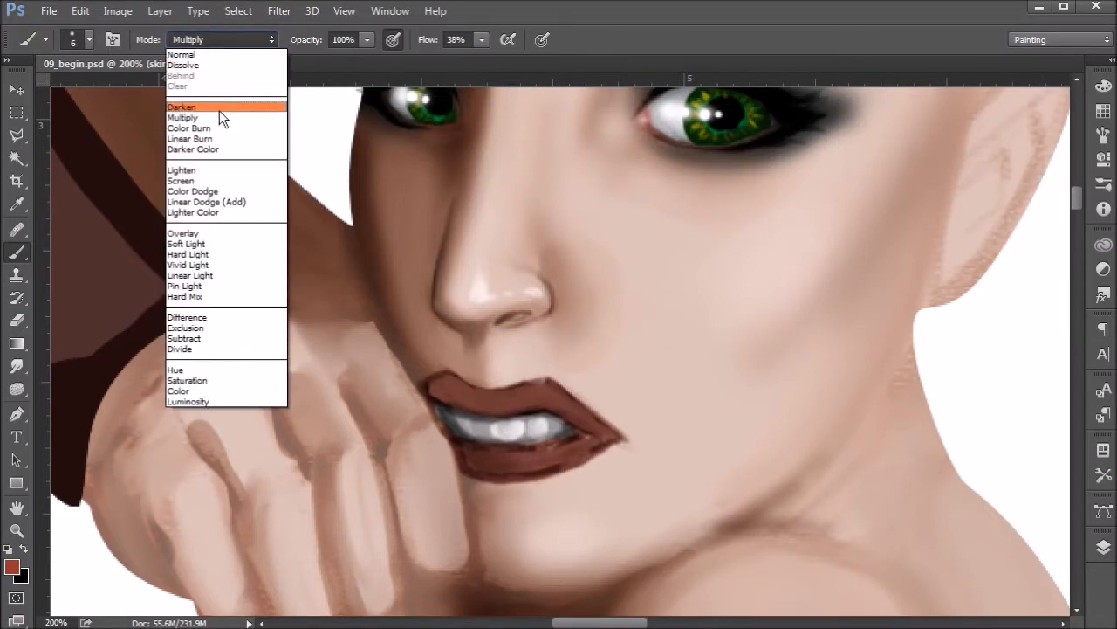
{"action": "left_click", "coordinate": [218, 105]}
{"action": "left_click", "coordinate": [225, 41]}
{"action": "left_click", "coordinate": [235, 38]}
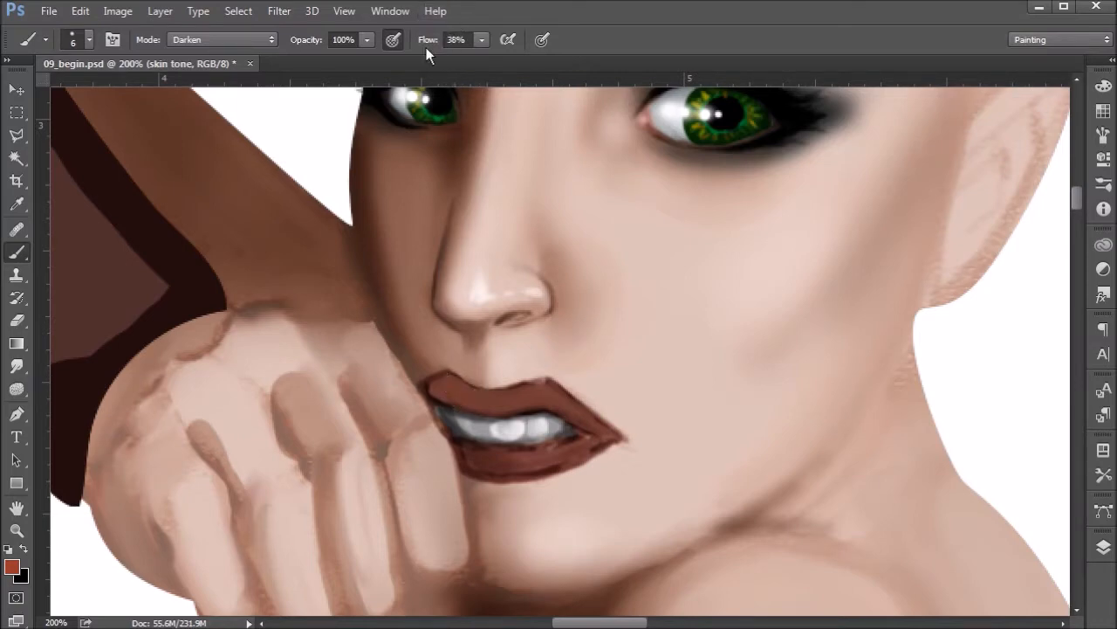
{"action": "left_click_drag", "start_coordinate": [428, 39], "coordinate": [532, 39]}
{"action": "mouse_move", "coordinate": [454, 384]}
{"action": "left_mouse_down"}
{"action": "mouse_move", "coordinate": [498, 407]}
{"action": "mouse_move", "coordinate": [557, 397]}
{"action": "mouse_move", "coordinate": [525, 390]}
{"action": "mouse_move", "coordinate": [571, 412]}
{"action": "left_mouse_up"}
Paint darker vertical crease lines across the upper and lower lips using Multiply blending
{"action": "left_click", "coordinate": [207, 39]}
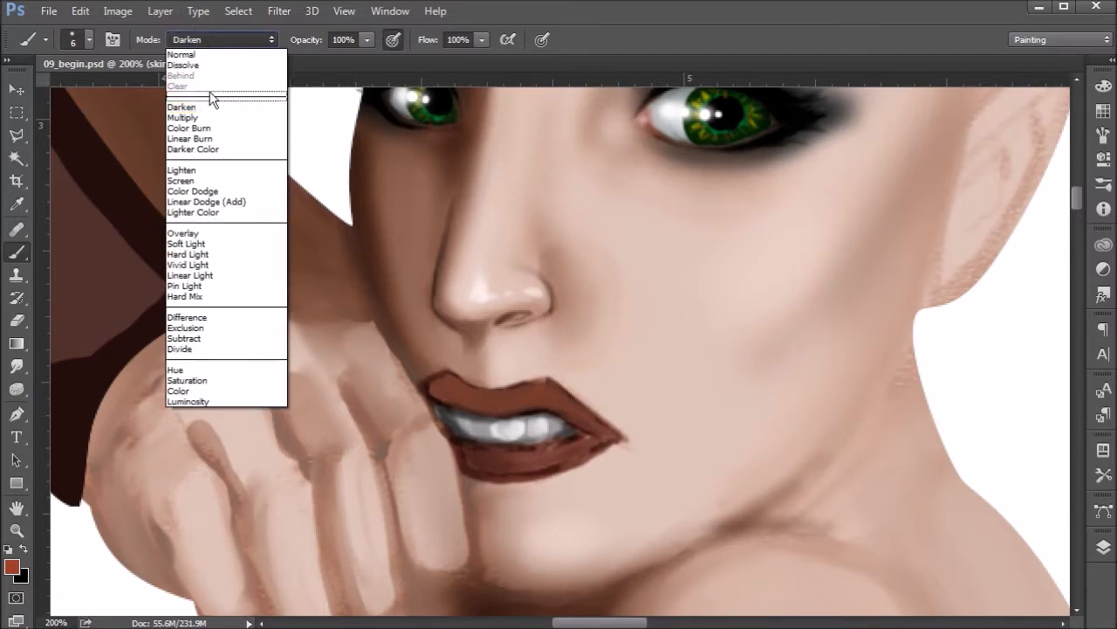
{"action": "left_click", "coordinate": [210, 115]}
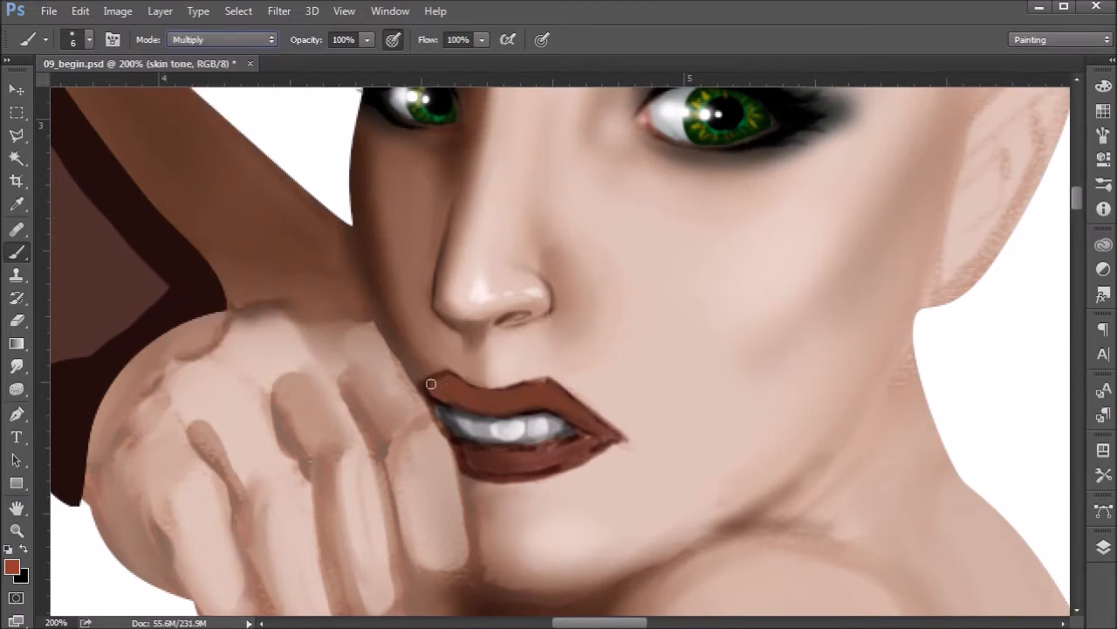
{"action": "mouse_move", "coordinate": [434, 381]}
{"action": "left_mouse_down"}
{"action": "mouse_move", "coordinate": [462, 409]}
{"action": "mouse_move", "coordinate": [453, 373]}
{"action": "mouse_move", "coordinate": [472, 413]}
{"action": "left_mouse_up"}
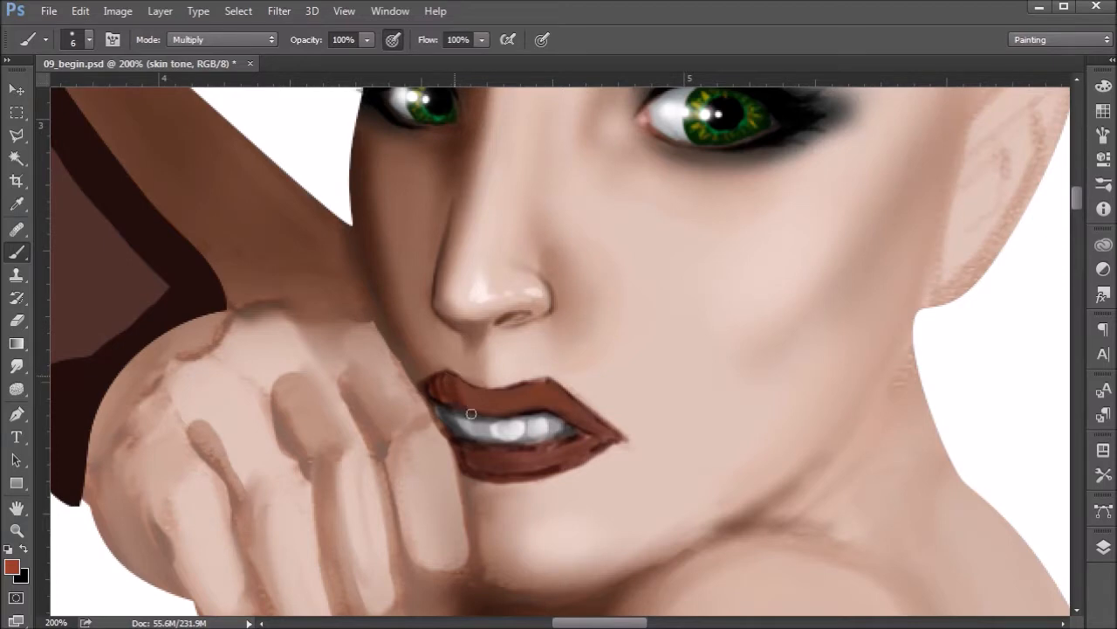
{"action": "left_click_drag", "start_coordinate": [444, 388], "coordinate": [439, 389]}
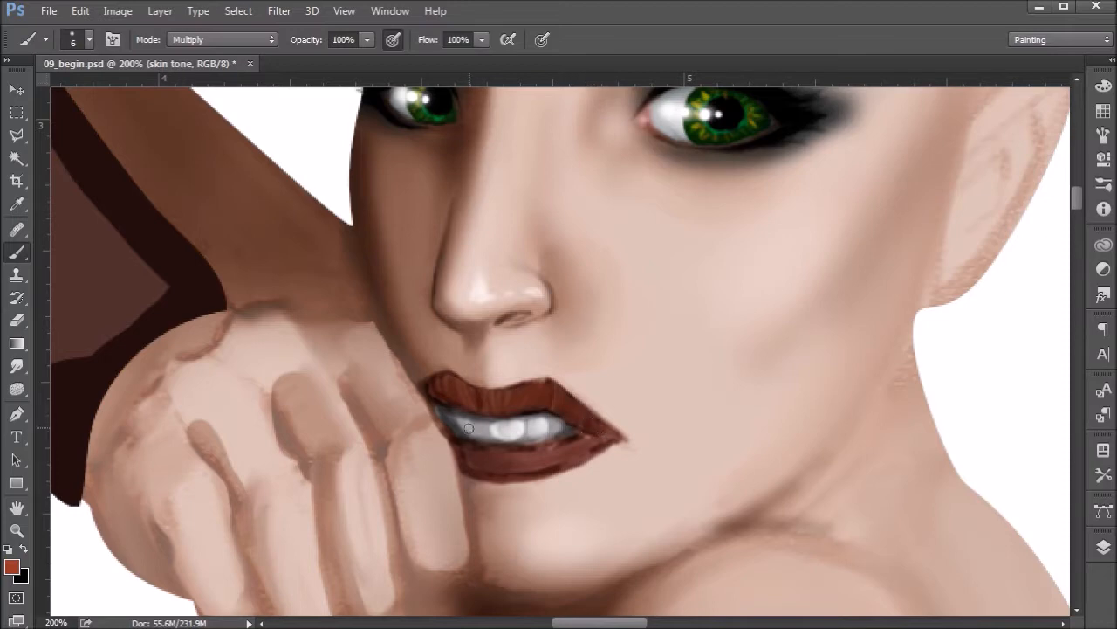
{"action": "mouse_move", "coordinate": [478, 451]}
{"action": "left_mouse_down"}
{"action": "mouse_move", "coordinate": [485, 472]}
{"action": "mouse_move", "coordinate": [503, 447]}
{"action": "mouse_move", "coordinate": [536, 450]}
{"action": "mouse_move", "coordinate": [556, 470]}
{"action": "mouse_move", "coordinate": [619, 433]}
{"action": "left_mouse_up"}
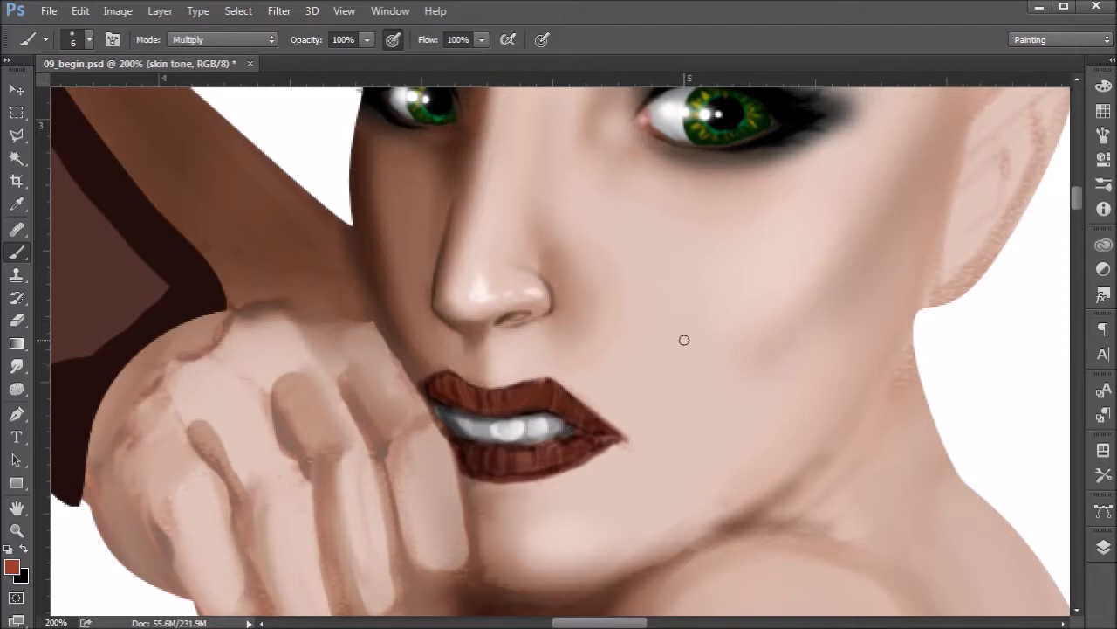
Set the foreground color to vivid red #ac1701 and paint it over the upper lip in Multiply blending
{"action": "left_click", "coordinate": [11, 569]}
{"action": "mouse_move", "coordinate": [230, 193]}
{"action": "left_mouse_down"}
{"action": "mouse_move", "coordinate": [279, 172]}
{"action": "mouse_move", "coordinate": [281, 217]}
{"action": "mouse_move", "coordinate": [288, 167]}
{"action": "mouse_move", "coordinate": [287, 176]}
{"action": "left_mouse_up"}
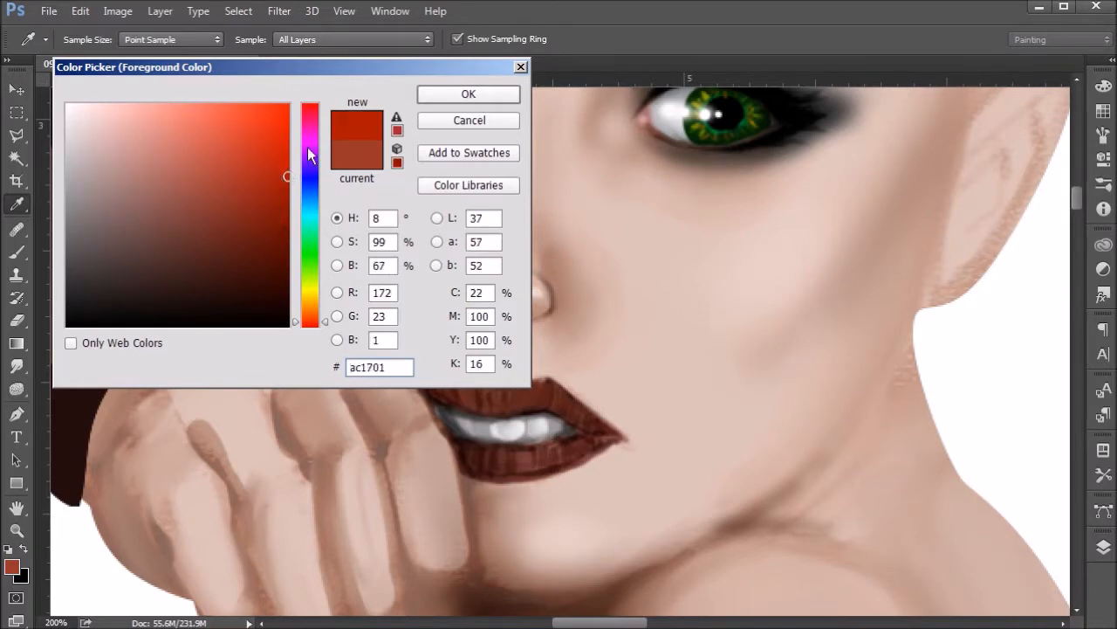
{"action": "left_click", "coordinate": [469, 94]}
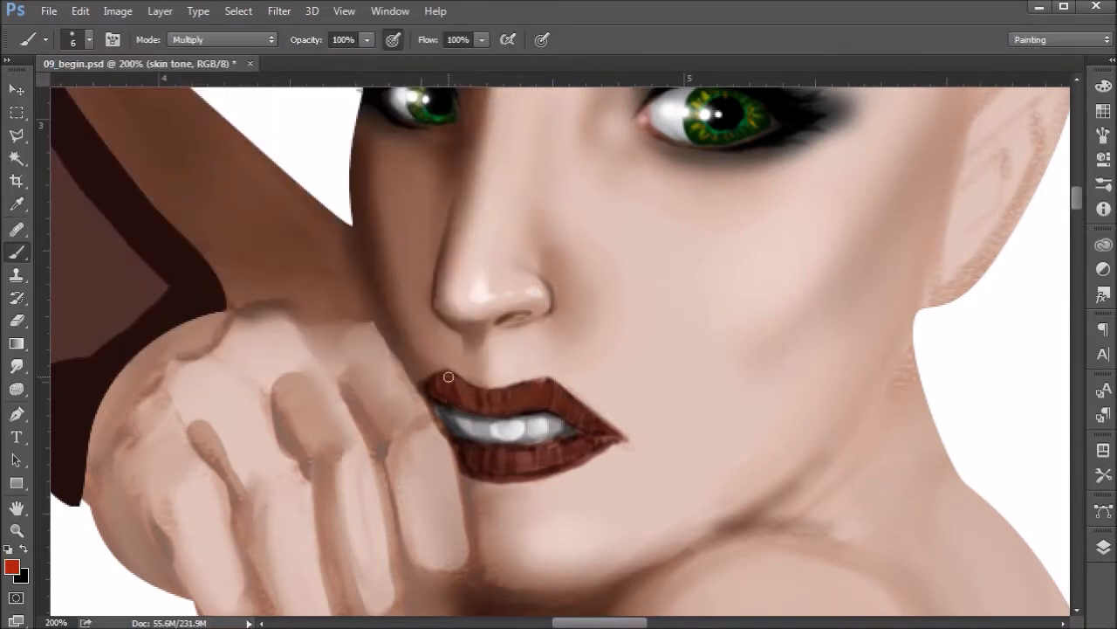
{"action": "mouse_move", "coordinate": [439, 380]}
{"action": "left_mouse_down"}
{"action": "mouse_move", "coordinate": [460, 399]}
{"action": "mouse_move", "coordinate": [462, 378]}
{"action": "mouse_move", "coordinate": [468, 392]}
{"action": "mouse_move", "coordinate": [534, 388]}
{"action": "mouse_move", "coordinate": [543, 402]}
{"action": "left_mouse_up"}
{"action": "left_click_drag", "start_coordinate": [547, 381], "coordinate": [552, 391]}
Paint bright red strokes between the creases of both lips using Normal blending
{"action": "left_click", "coordinate": [216, 40]}
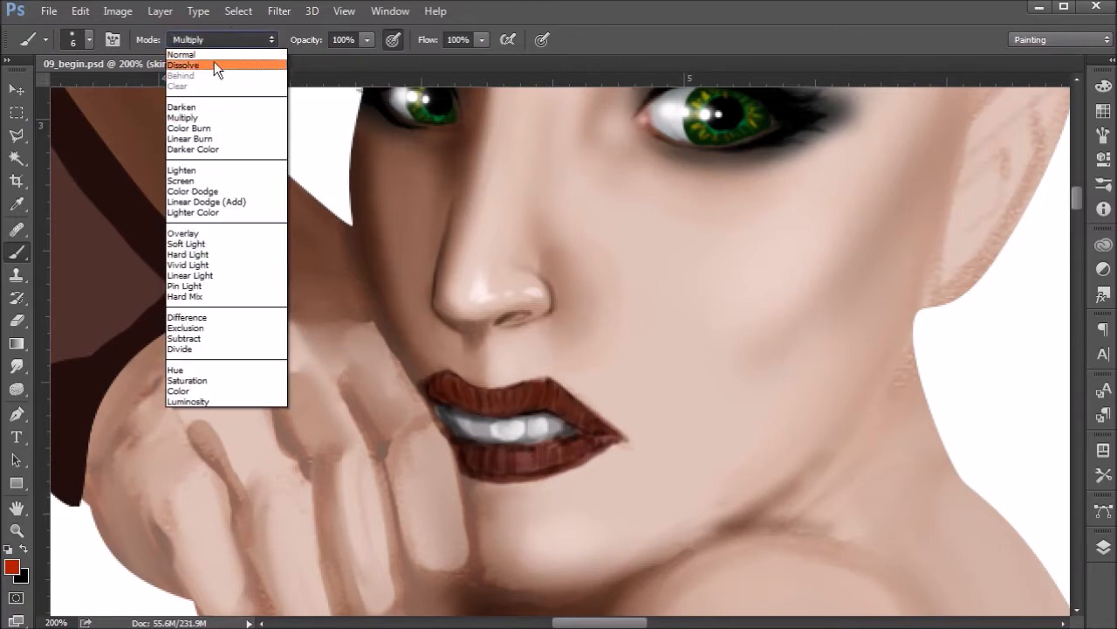
{"action": "left_click", "coordinate": [217, 54]}
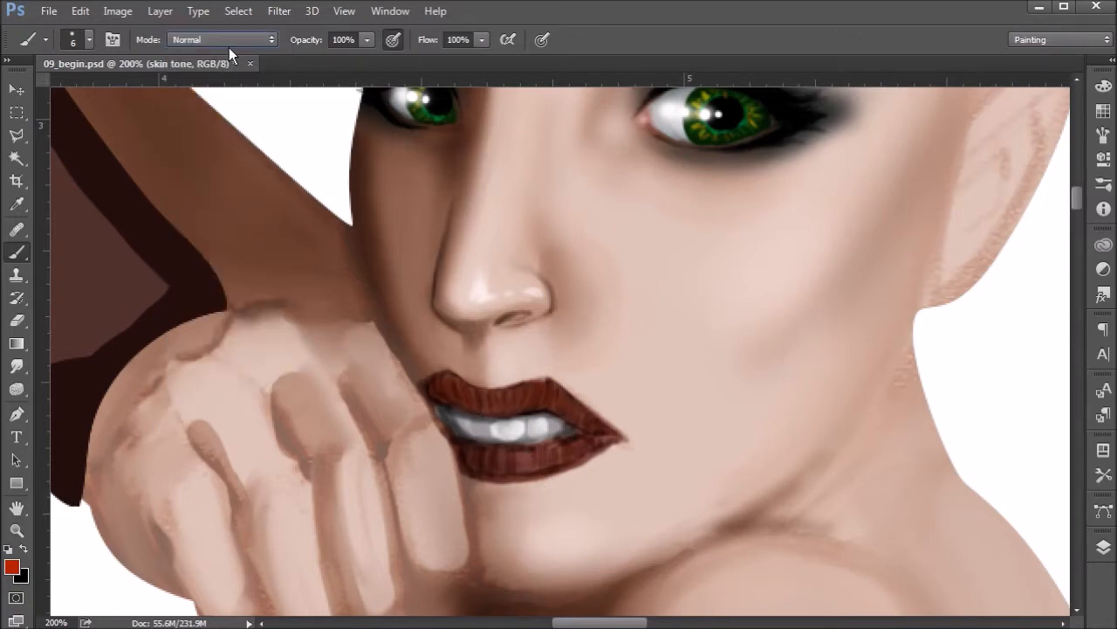
{"action": "left_click", "coordinate": [464, 454]}
{"action": "mouse_move", "coordinate": [520, 448]}
{"action": "left_mouse_down"}
{"action": "mouse_move", "coordinate": [562, 471]}
{"action": "mouse_move", "coordinate": [572, 443]}
{"action": "left_mouse_up"}
{"action": "left_click_drag", "start_coordinate": [460, 391], "coordinate": [442, 388]}
{"action": "mouse_move", "coordinate": [528, 402]}
{"action": "left_mouse_down"}
{"action": "mouse_move", "coordinate": [547, 387]}
{"action": "mouse_move", "coordinate": [568, 398]}
{"action": "left_mouse_up"}
{"action": "mouse_move", "coordinate": [516, 450]}
{"action": "left_mouse_down"}
{"action": "mouse_move", "coordinate": [483, 448]}
{"action": "mouse_move", "coordinate": [495, 477]}
{"action": "left_mouse_up"}
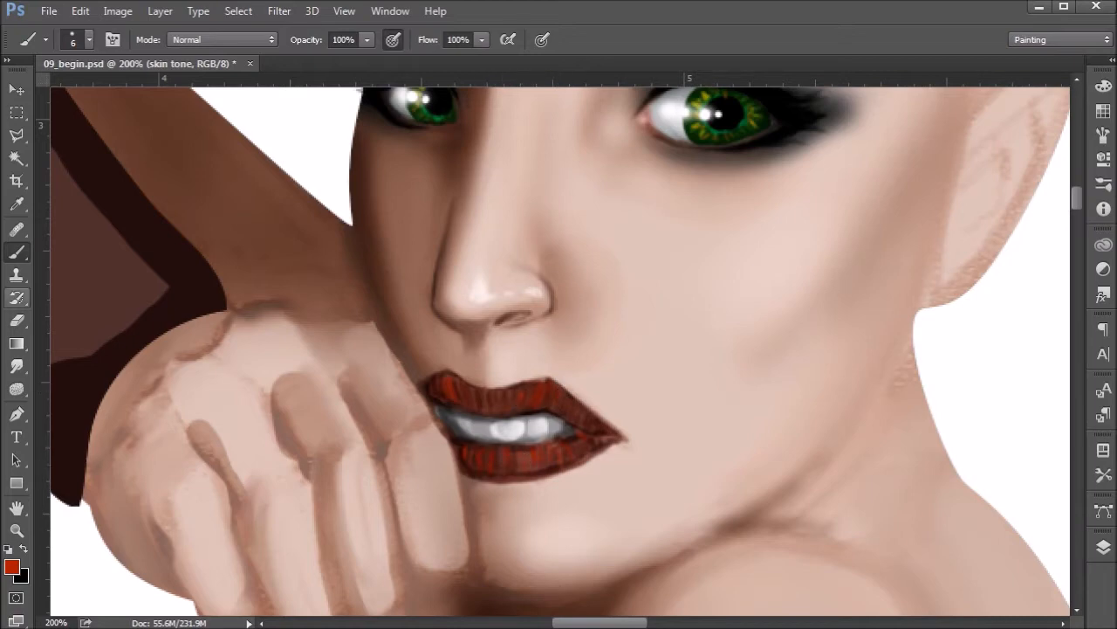
Blend the red strokes on the lower and upper lips with the Smudge tool at 50% strength
{"action": "left_click", "coordinate": [17, 366]}
{"action": "mouse_move", "coordinate": [454, 447]}
{"action": "left_mouse_down"}
{"action": "mouse_move", "coordinate": [472, 464]}
{"action": "mouse_move", "coordinate": [501, 445]}
{"action": "mouse_move", "coordinate": [484, 450]}
{"action": "mouse_move", "coordinate": [491, 465]}
{"action": "mouse_move", "coordinate": [505, 448]}
{"action": "mouse_move", "coordinate": [529, 466]}
{"action": "mouse_move", "coordinate": [535, 450]}
{"action": "mouse_move", "coordinate": [548, 461]}
{"action": "mouse_move", "coordinate": [560, 444]}
{"action": "mouse_move", "coordinate": [570, 457]}
{"action": "left_mouse_up"}
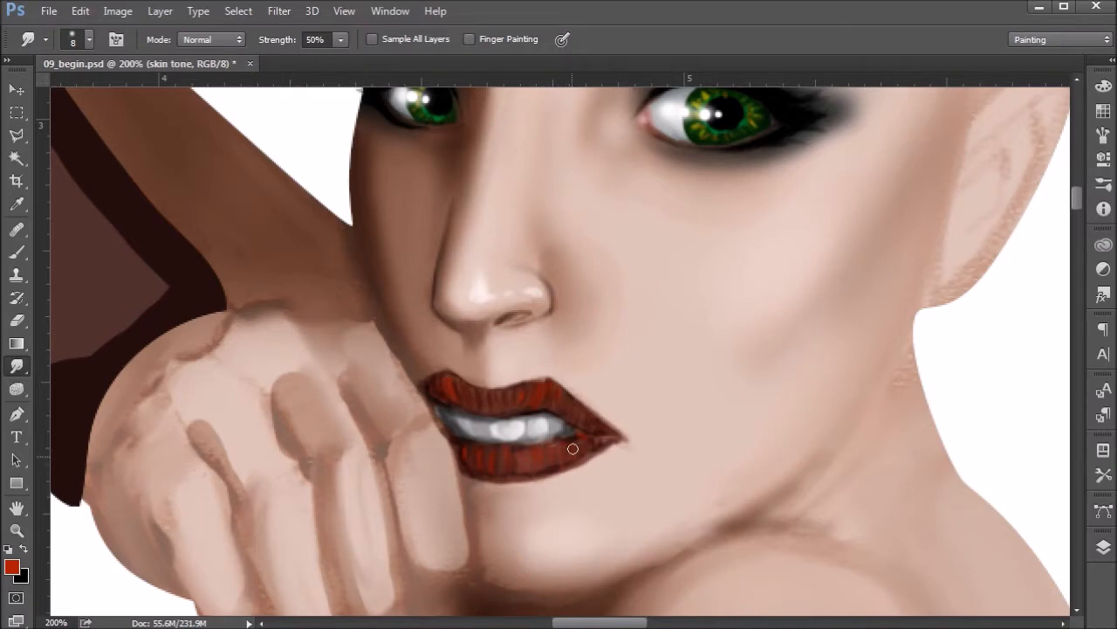
{"action": "left_click_drag", "start_coordinate": [471, 451], "coordinate": [489, 460]}
{"action": "mouse_move", "coordinate": [451, 386]}
{"action": "left_mouse_down"}
{"action": "mouse_move", "coordinate": [463, 406]}
{"action": "mouse_move", "coordinate": [457, 399]}
{"action": "mouse_move", "coordinate": [538, 391]}
{"action": "left_mouse_up"}
Switch from smudging to the Brush tool with the "super soft" preset
{"action": "left_click", "coordinate": [28, 38]}
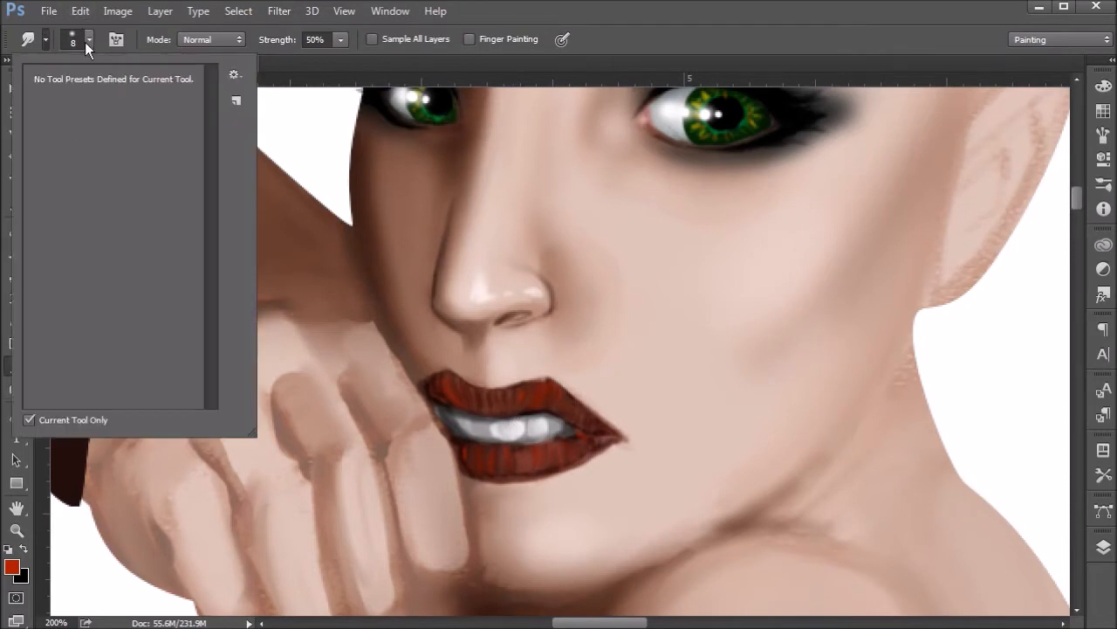
{"action": "left_click", "coordinate": [87, 40]}
{"action": "left_click", "coordinate": [47, 37]}
{"action": "left_click", "coordinate": [47, 35]}
{"action": "left_click", "coordinate": [19, 253]}
{"action": "left_click", "coordinate": [48, 39]}
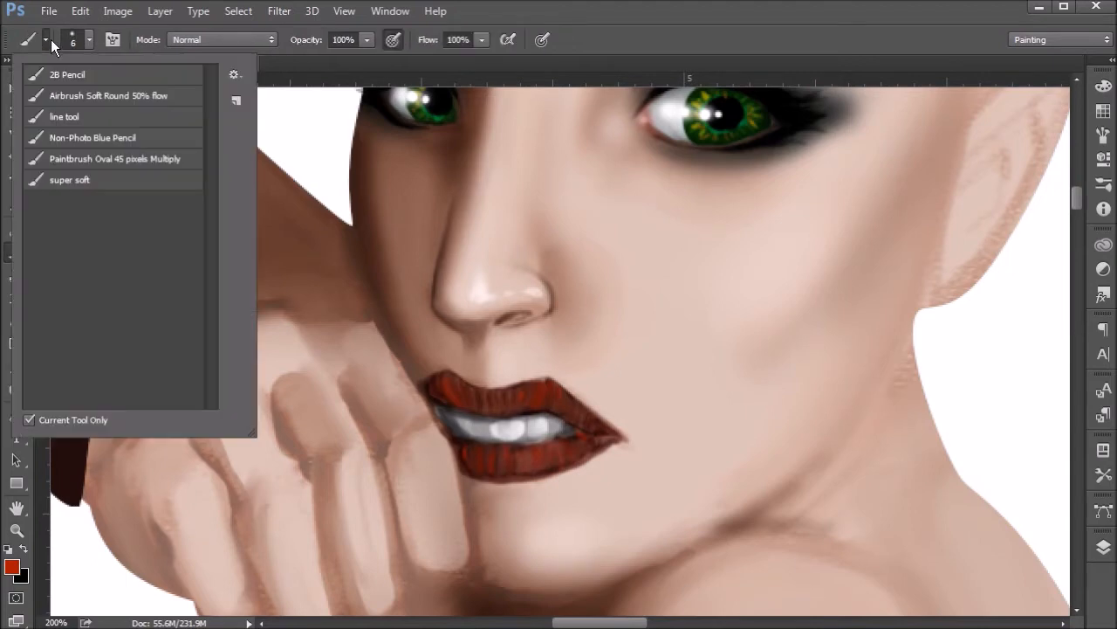
{"action": "double_click", "coordinate": [83, 181]}
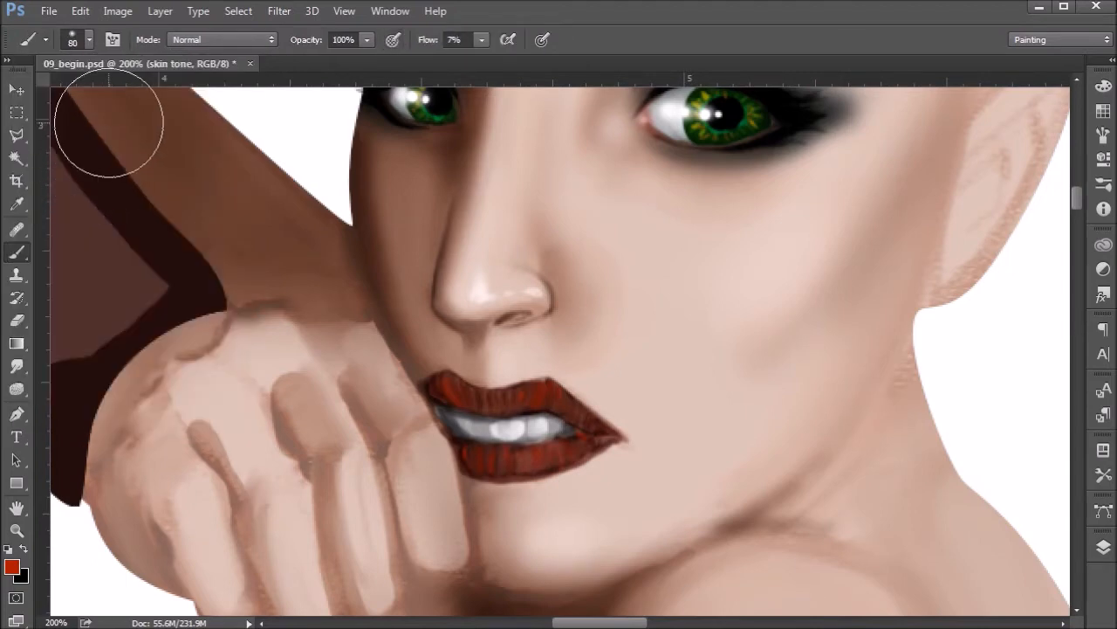
Set the foreground color to dark red #551006
{"action": "left_click", "coordinate": [11, 567]}
{"action": "mouse_move", "coordinate": [275, 185]}
{"action": "left_mouse_down"}
{"action": "mouse_move", "coordinate": [251, 277]}
{"action": "mouse_move", "coordinate": [273, 252]}
{"action": "left_mouse_up"}
{"action": "left_click", "coordinate": [469, 95]}
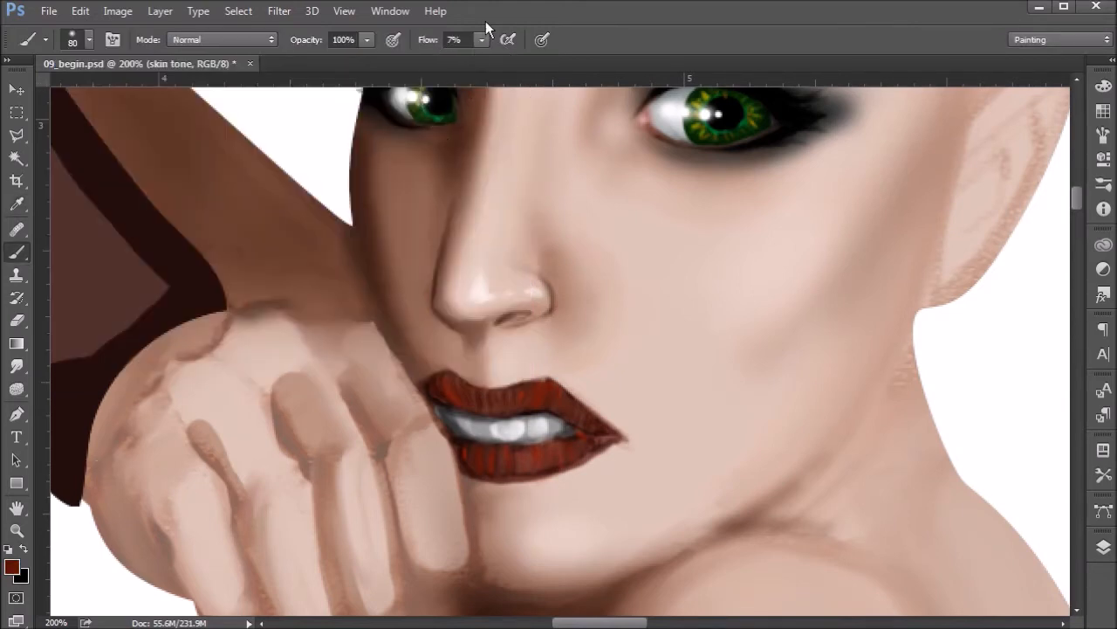
Shade the upper and lower lips with dark red in Multiply blending, reducing the brush to 15 px and then 9 px
{"action": "key", "text": "bracketleft"}
{"action": "key", "text": "bracketleft"}
{"action": "key", "text": "bracketleft"}
{"action": "key", "text": "bracketleft"}
{"action": "key", "text": "bracketleft"}
{"action": "key", "text": "bracketleft"}
{"action": "key", "text": "bracketleft"}
{"action": "key", "text": "bracketleft"}
{"action": "key", "text": "bracketleft"}
{"action": "key", "text": "bracketleft"}
{"action": "left_click", "coordinate": [223, 39]}
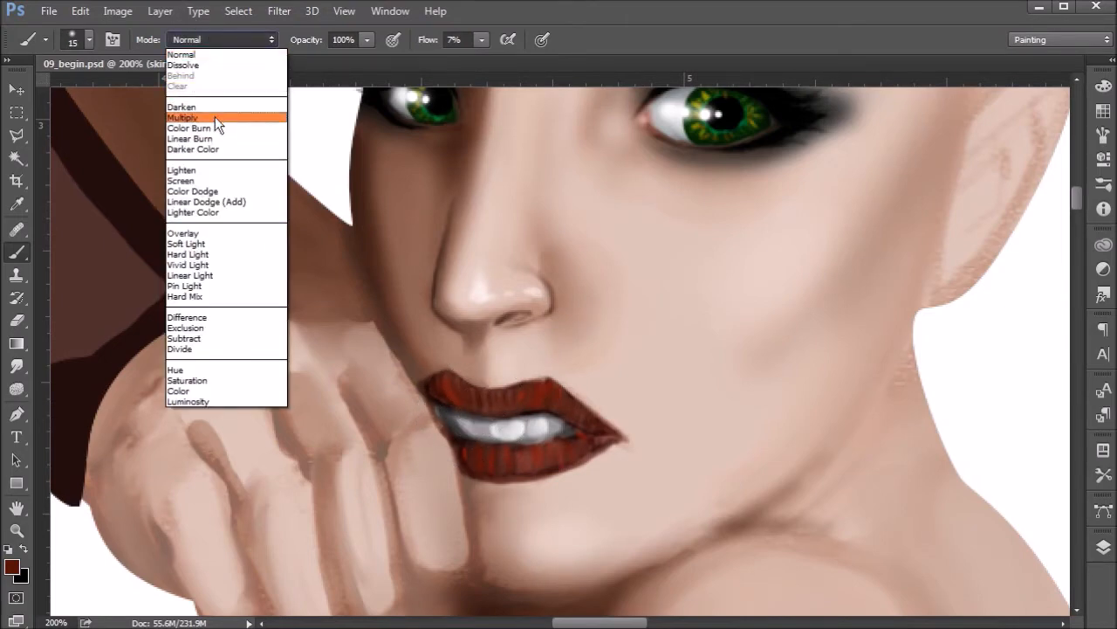
{"action": "left_click", "coordinate": [215, 116]}
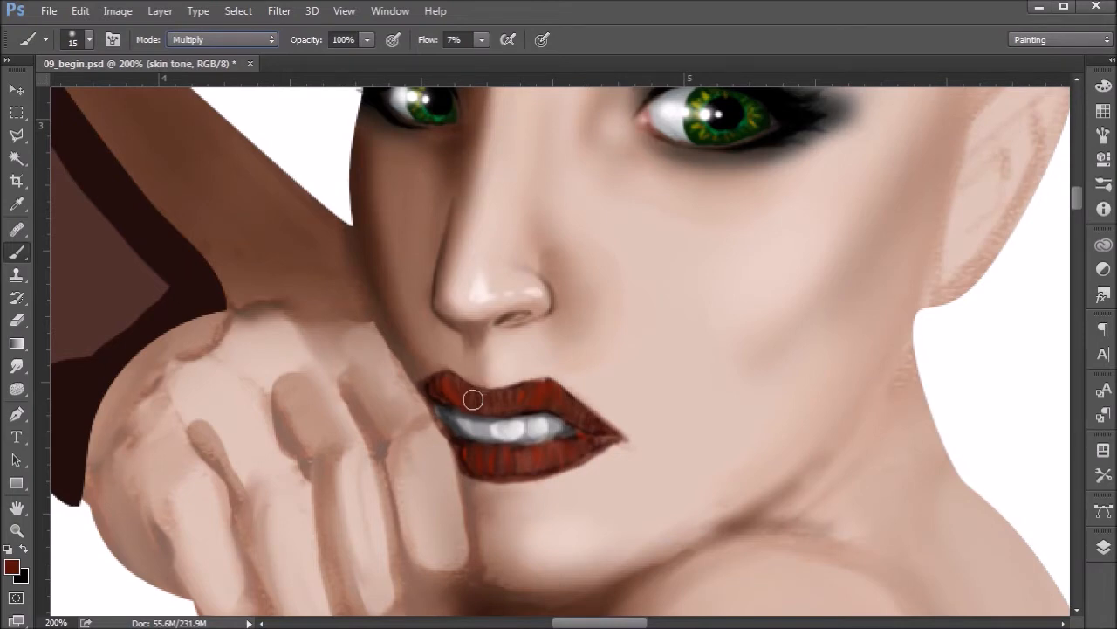
{"action": "key", "text": "bracketleft"}
{"action": "key", "text": "bracketleft"}
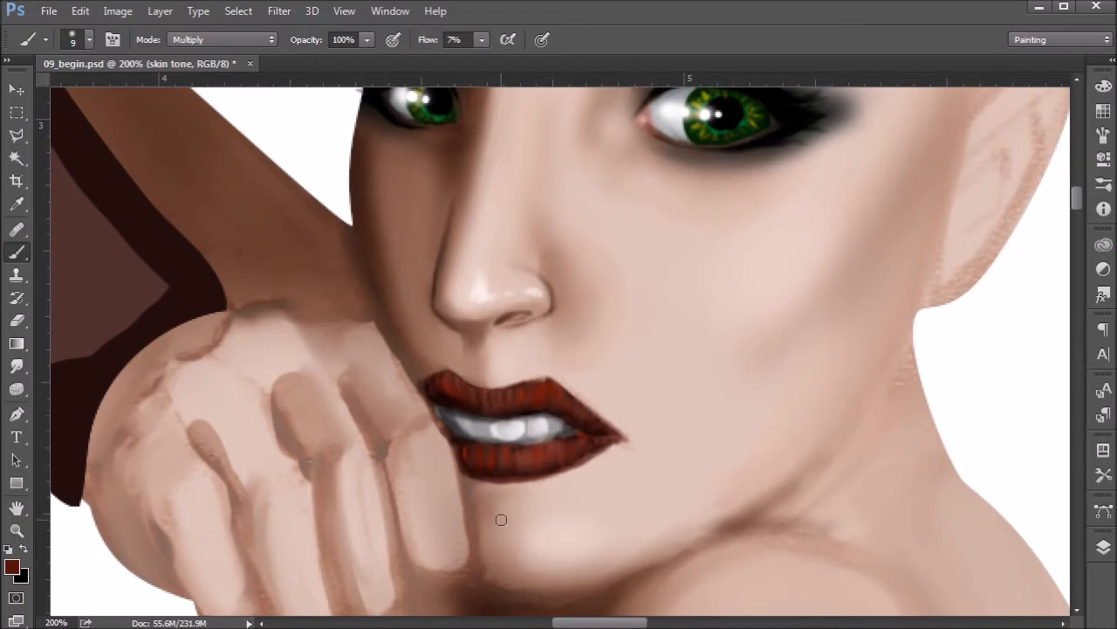
Deepen the dark shading at the corner of the mouth nearest the hand, across the lip ends and adjoining teeth
{"action": "left_click_drag", "start_coordinate": [430, 392], "coordinate": [438, 417]}
{"action": "mouse_move", "coordinate": [438, 376]}
{"action": "left_mouse_down"}
{"action": "mouse_move", "coordinate": [459, 407]}
{"action": "mouse_move", "coordinate": [425, 377]}
{"action": "mouse_move", "coordinate": [497, 401]}
{"action": "mouse_move", "coordinate": [428, 387]}
{"action": "mouse_move", "coordinate": [523, 426]}
{"action": "left_mouse_up"}
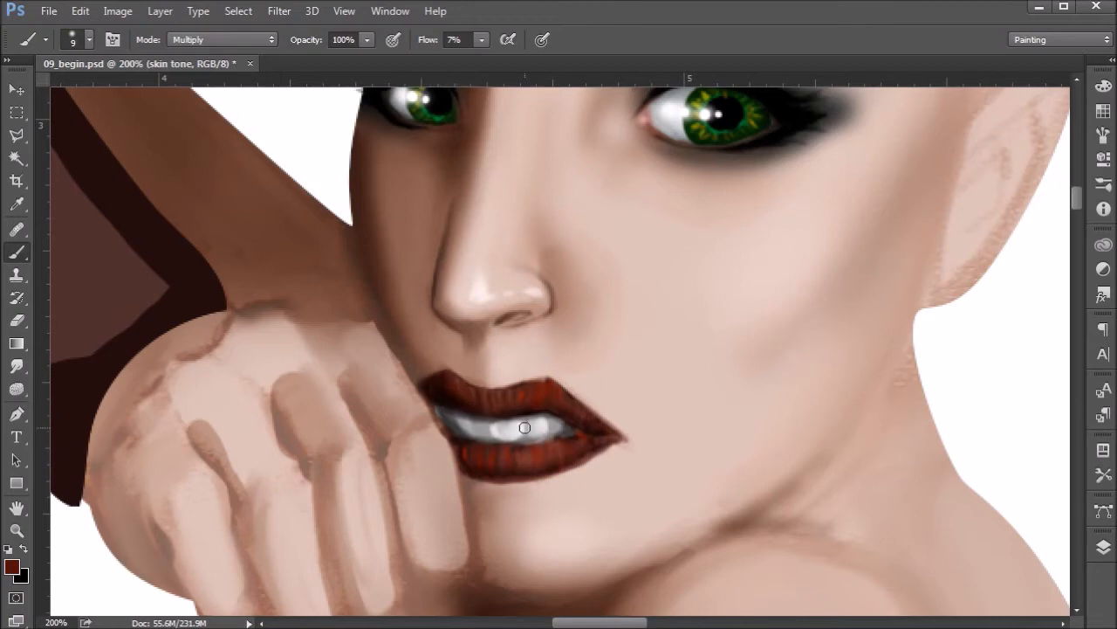
{"action": "mouse_move", "coordinate": [441, 409]}
{"action": "left_mouse_down"}
{"action": "mouse_move", "coordinate": [471, 482]}
{"action": "mouse_move", "coordinate": [468, 443]}
{"action": "left_mouse_up"}
Set the foreground color to light salmon pink and paint a soft highlight along the lower lip in Screen blending
{"action": "left_click", "coordinate": [219, 42]}
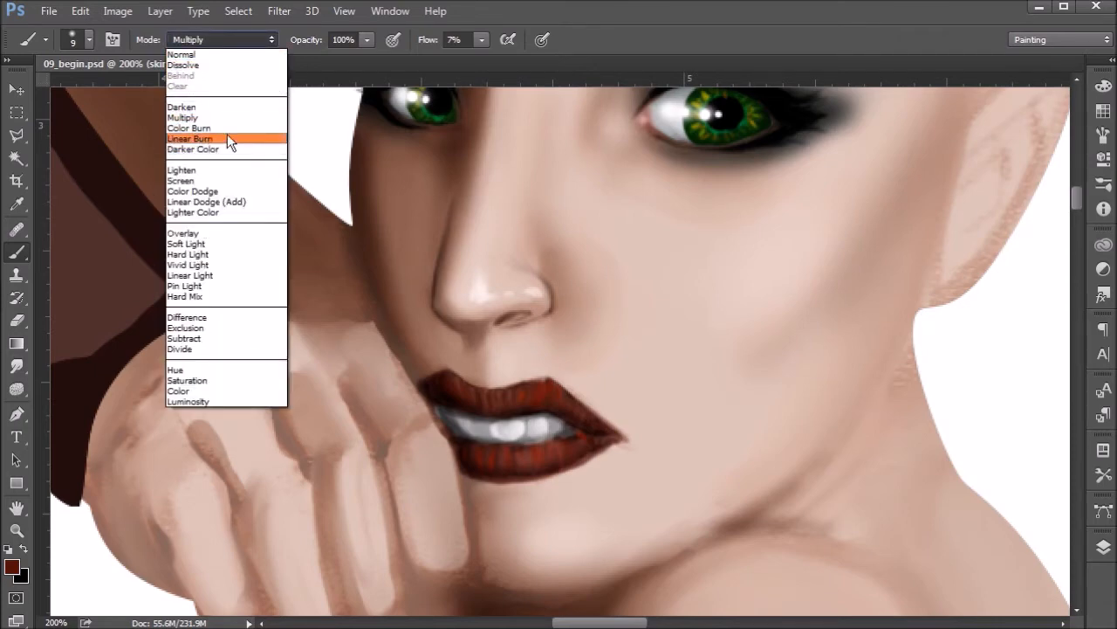
{"action": "left_click", "coordinate": [222, 181]}
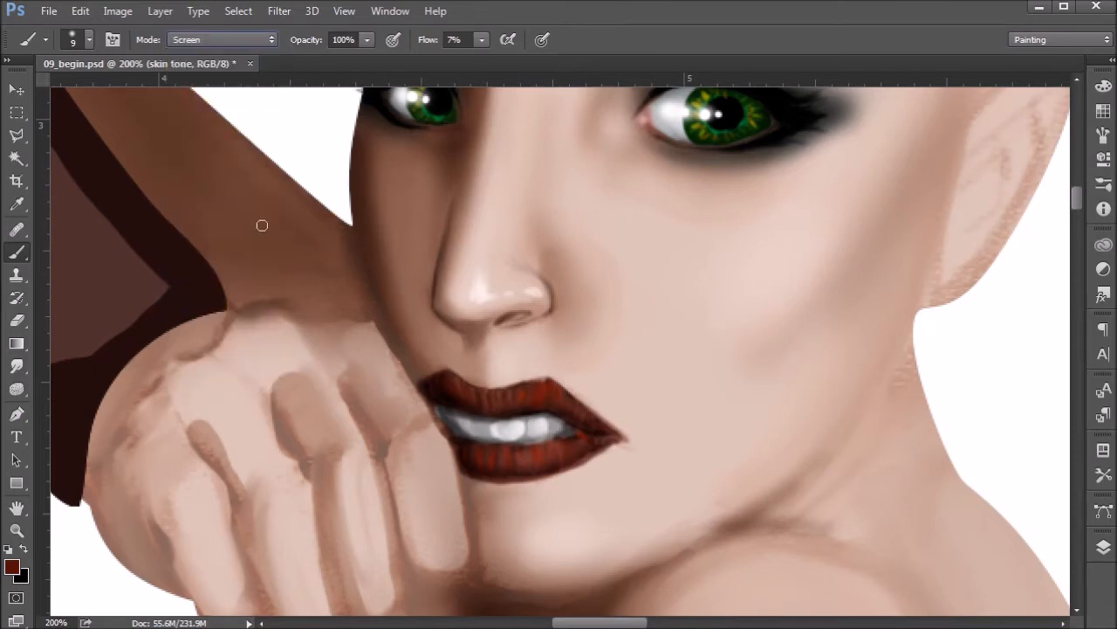
{"action": "left_click", "coordinate": [9, 566]}
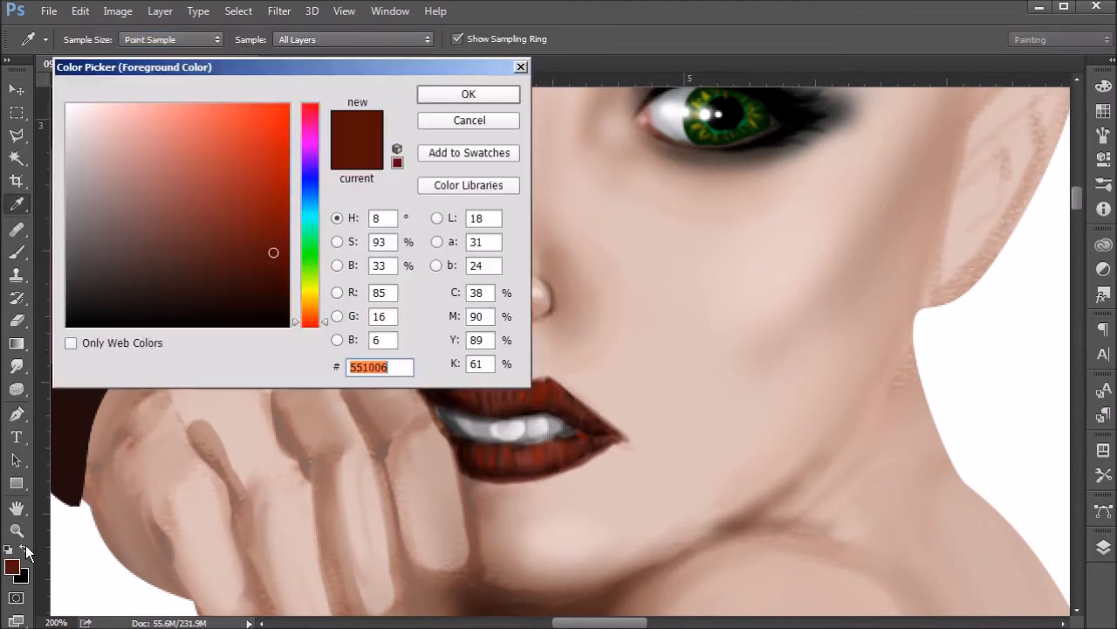
{"action": "left_click", "coordinate": [550, 448]}
{"action": "left_click_drag", "start_coordinate": [222, 202], "coordinate": [157, 131]}
{"action": "left_click", "coordinate": [470, 96]}
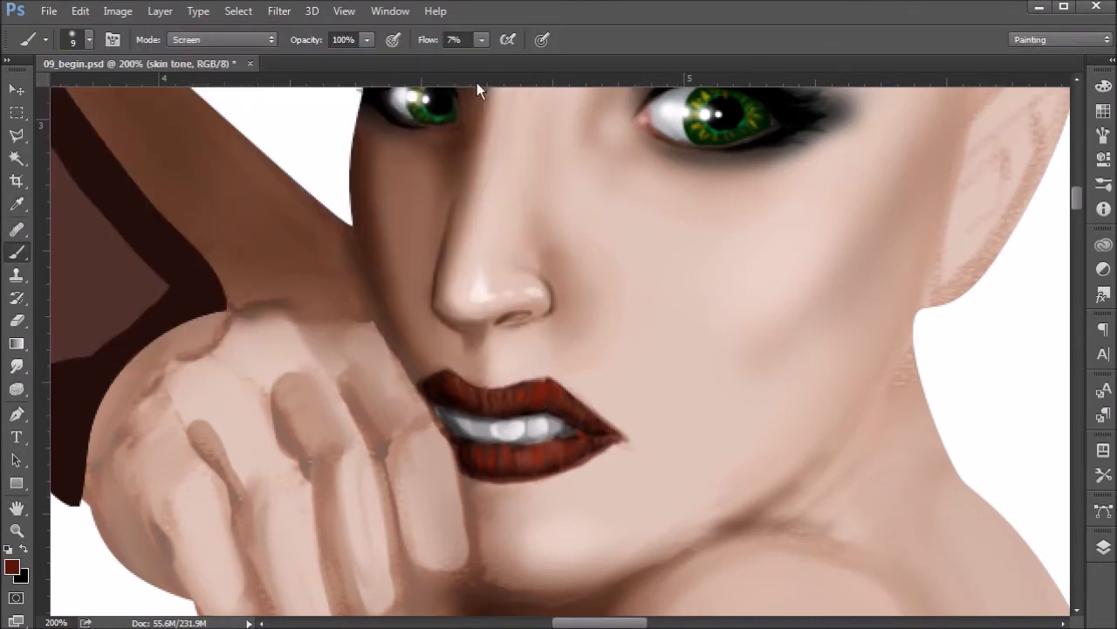
{"action": "mouse_move", "coordinate": [515, 454]}
{"action": "left_mouse_down"}
{"action": "mouse_move", "coordinate": [526, 459]}
{"action": "mouse_move", "coordinate": [502, 457]}
{"action": "mouse_move", "coordinate": [576, 444]}
{"action": "left_mouse_up"}
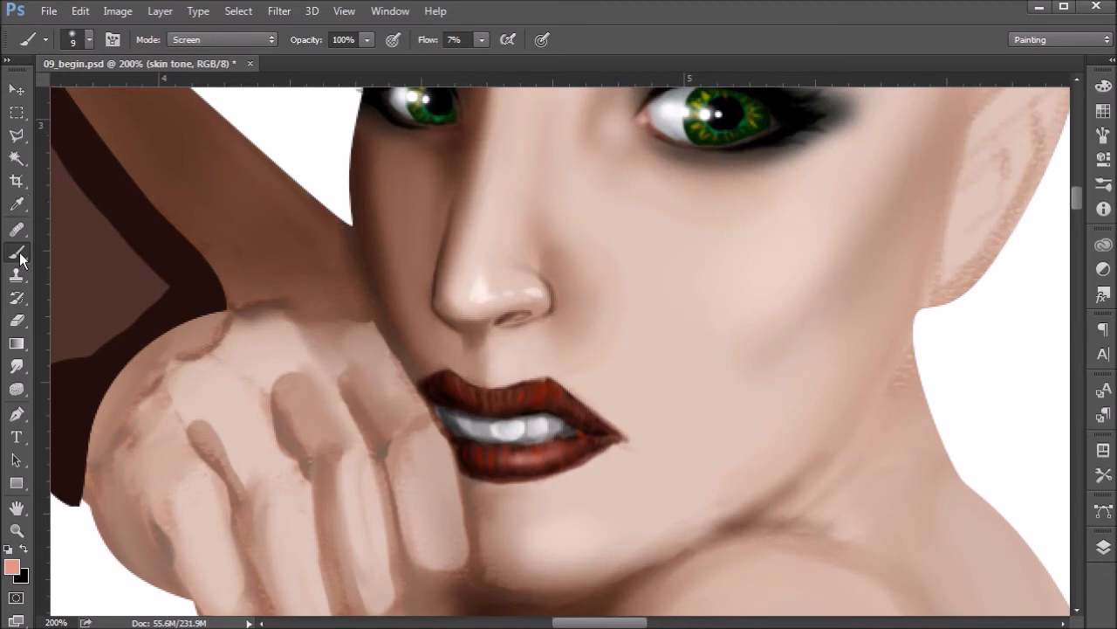
Paint small, crisp pink highlights on the lower lip with the "line tool" brush preset in Screen blending
{"action": "left_click", "coordinate": [44, 40]}
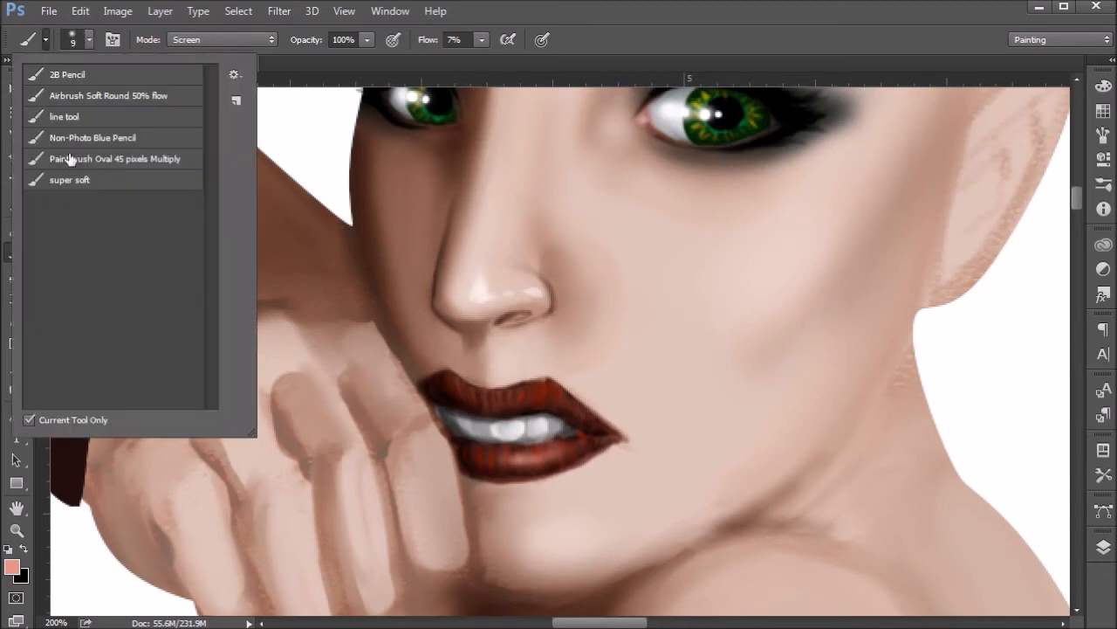
{"action": "left_click", "coordinate": [76, 117]}
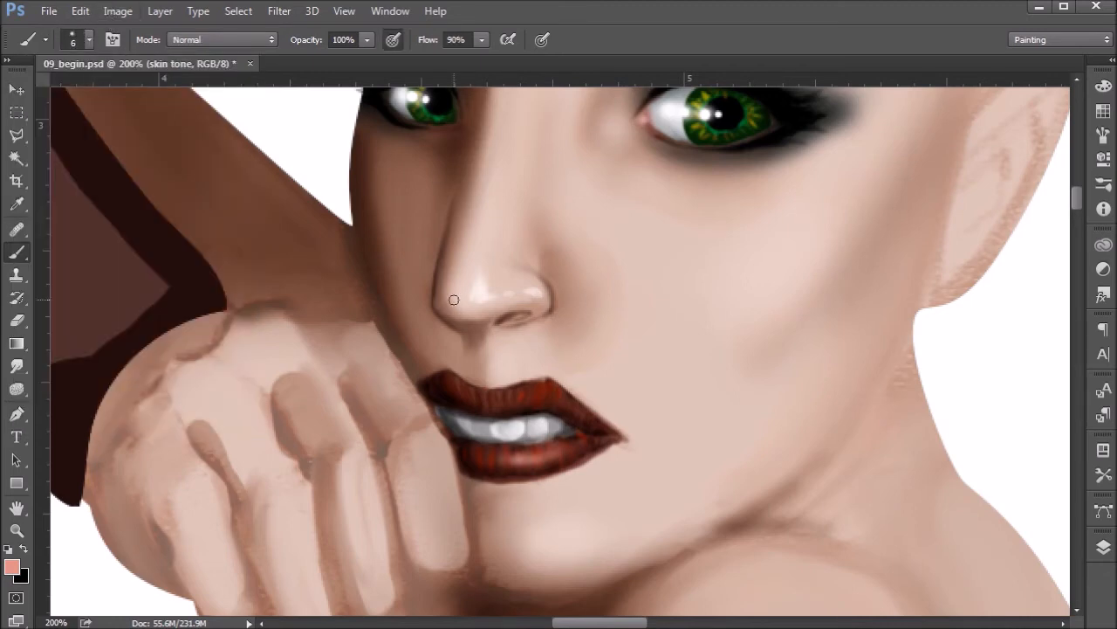
{"action": "left_click", "coordinate": [218, 35]}
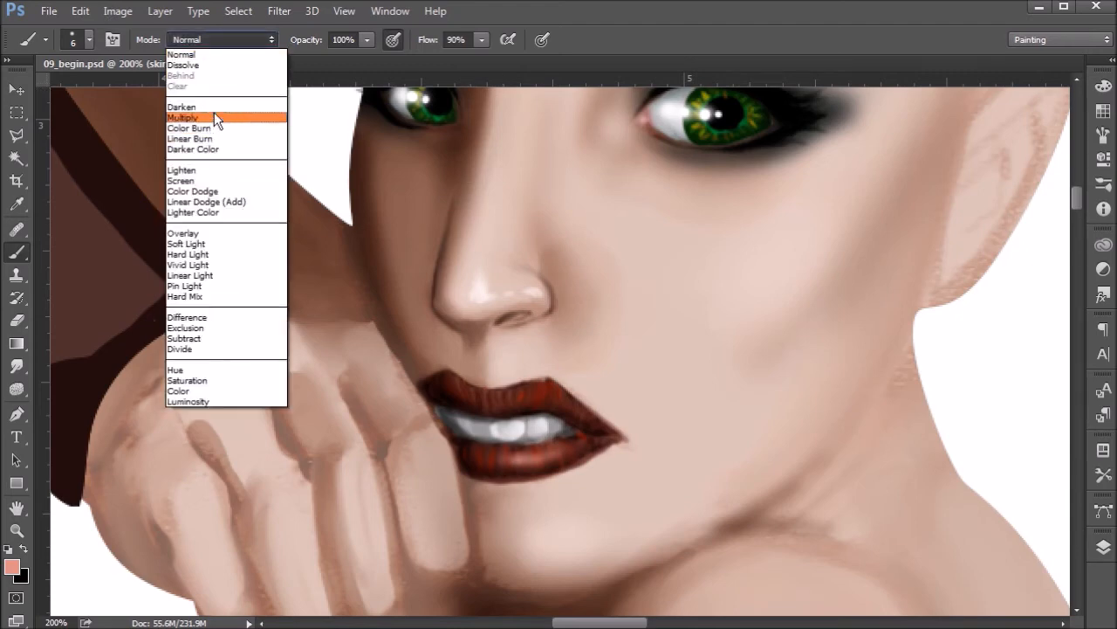
{"action": "left_click", "coordinate": [215, 180]}
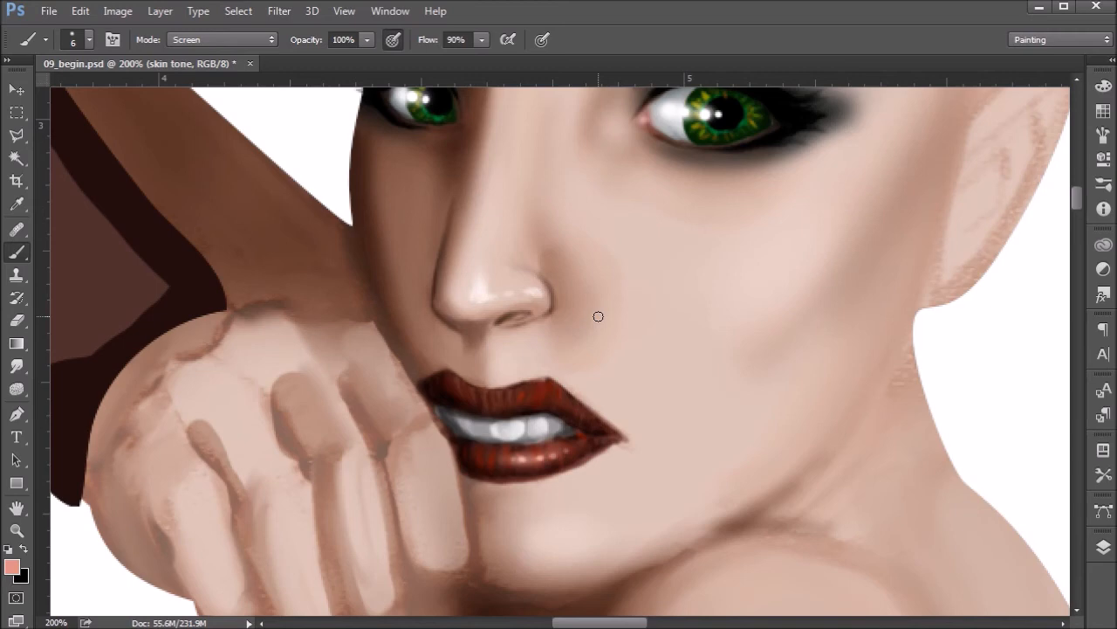
Examine the painted lips up close and in relation to the whole face and figure
{"action": "left_click_drag", "start_coordinate": [668, 302], "coordinate": [633, 361]}
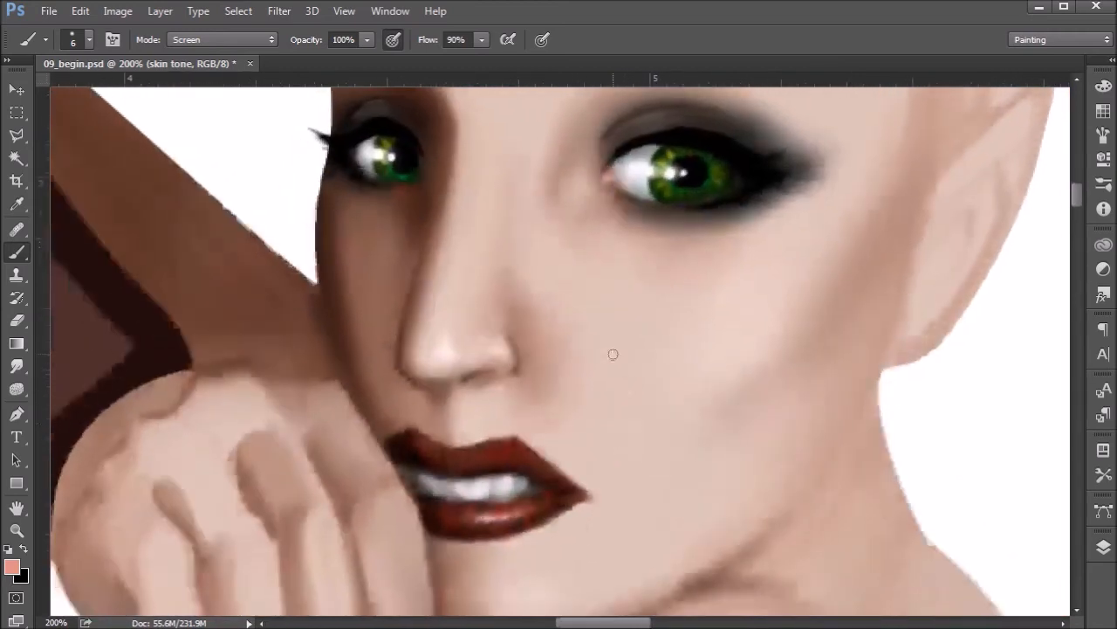
{"action": "key", "text": "ctrl+minus"}
{"action": "key", "text": "ctrl+minus"}
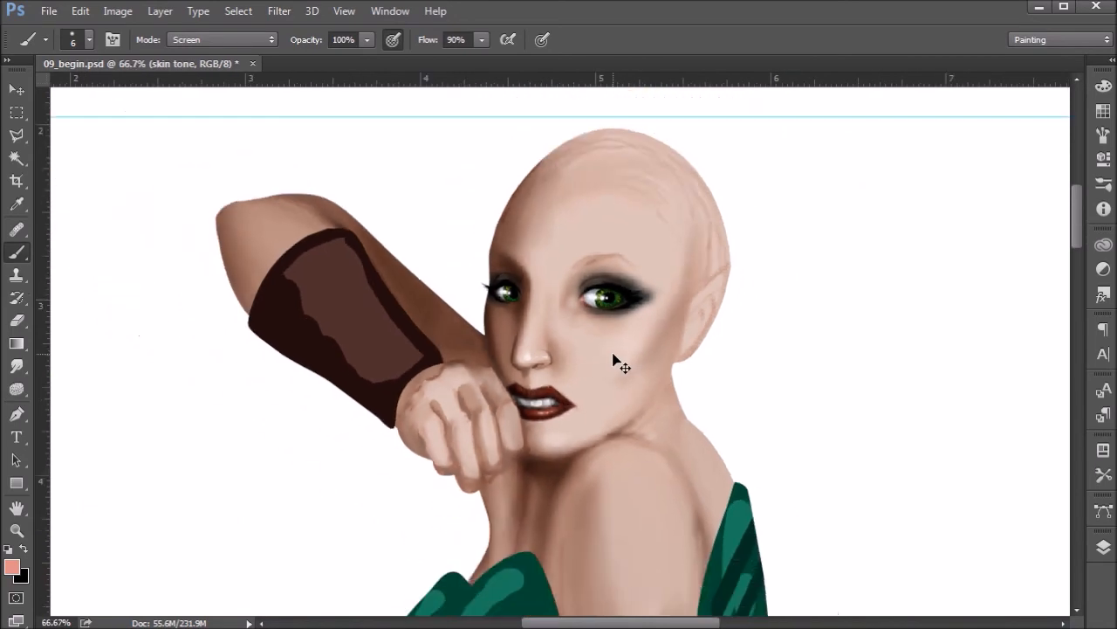
{"action": "key", "text": "ctrl+plus"}
{"action": "key", "text": "ctrl+plus"}
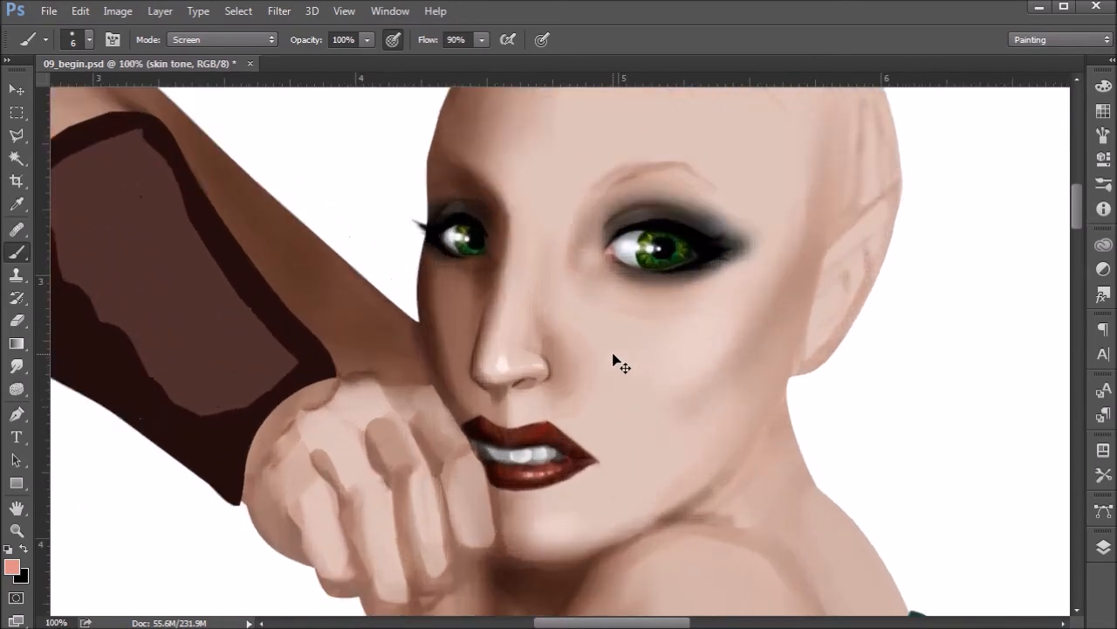
{"action": "left_click_drag", "start_coordinate": [689, 405], "coordinate": [688, 296]}
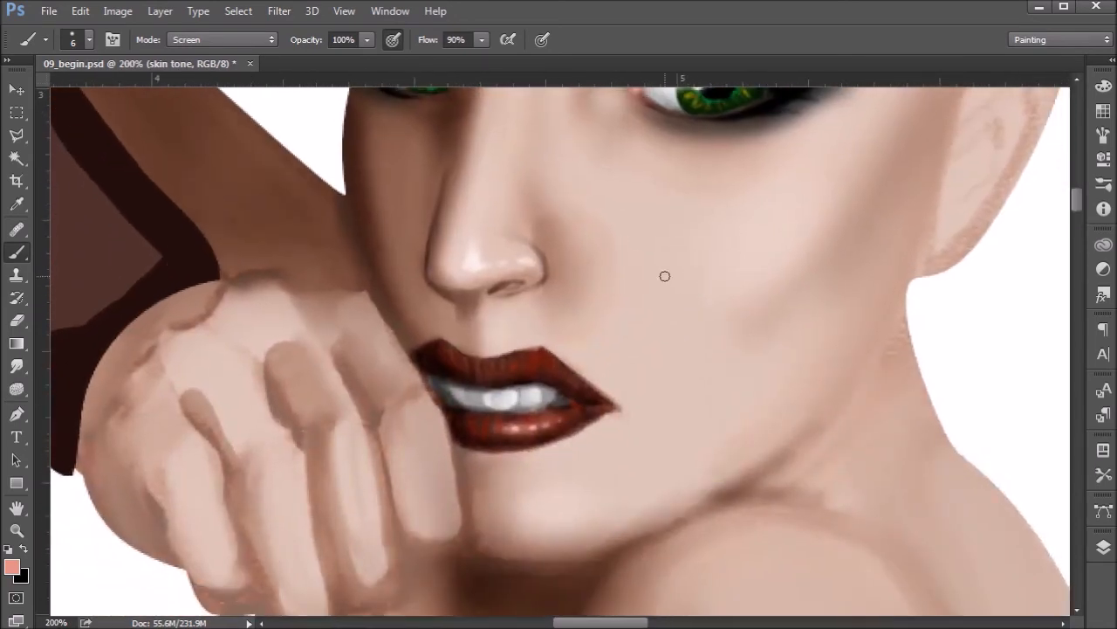
{"action": "key", "text": "ctrl+minus"}
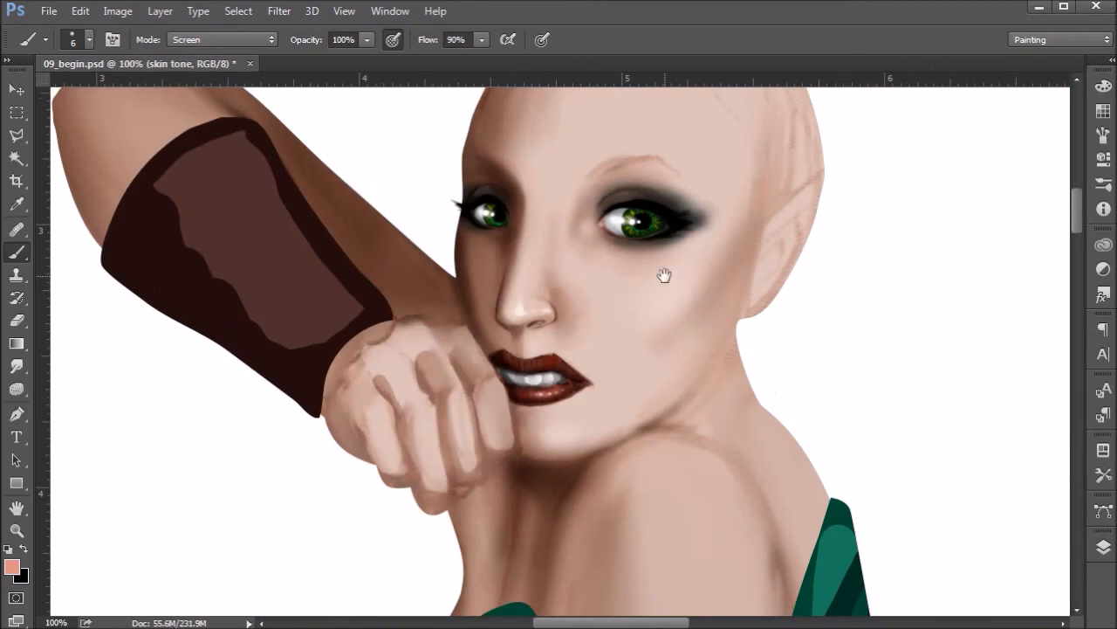
{"action": "left_click_drag", "start_coordinate": [641, 300], "coordinate": [630, 311]}
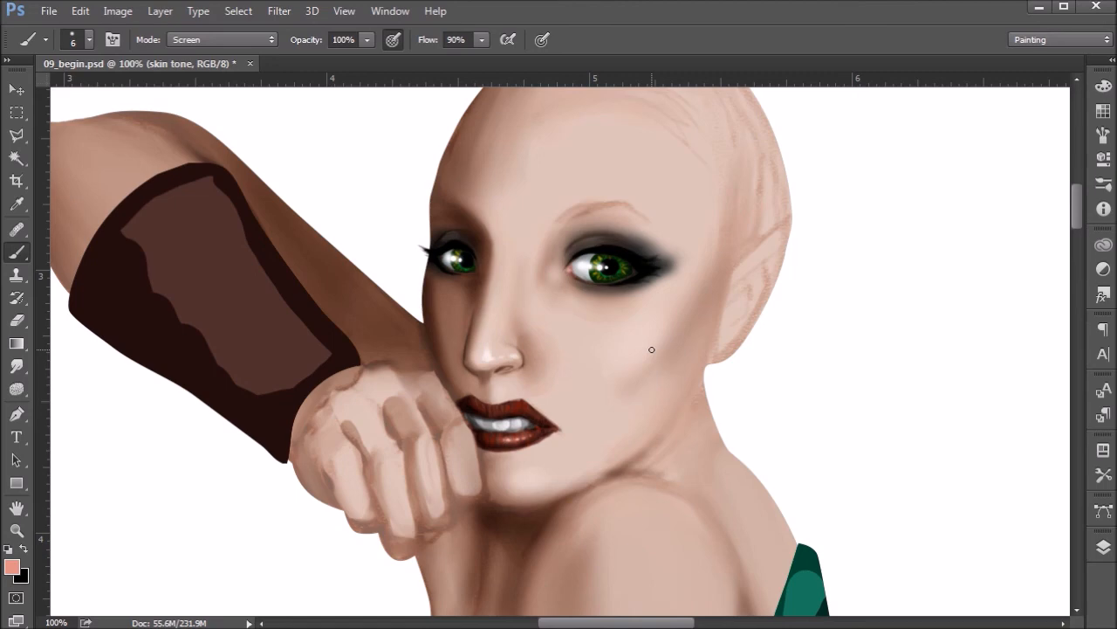
{"action": "key", "text": "ctrl+minus"}
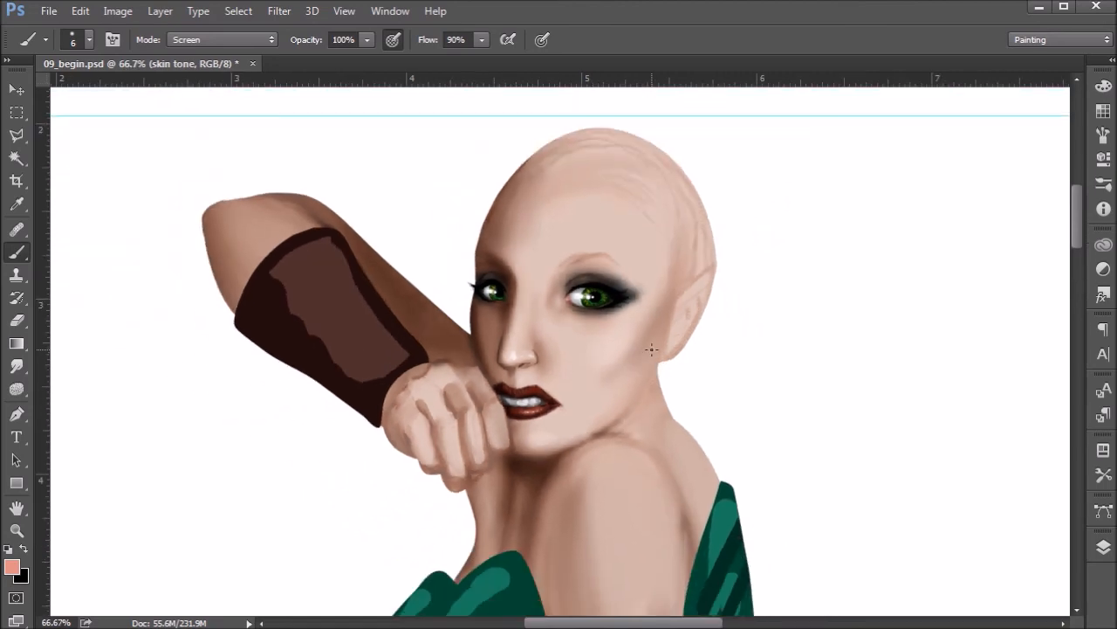